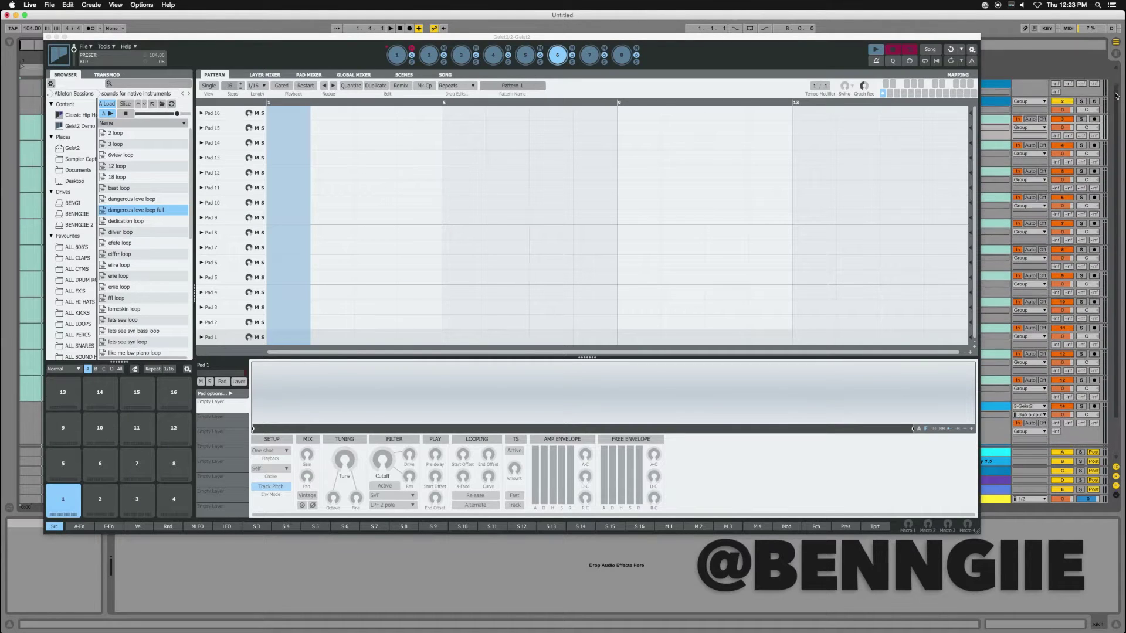
drag(900, 40, 887, 35)
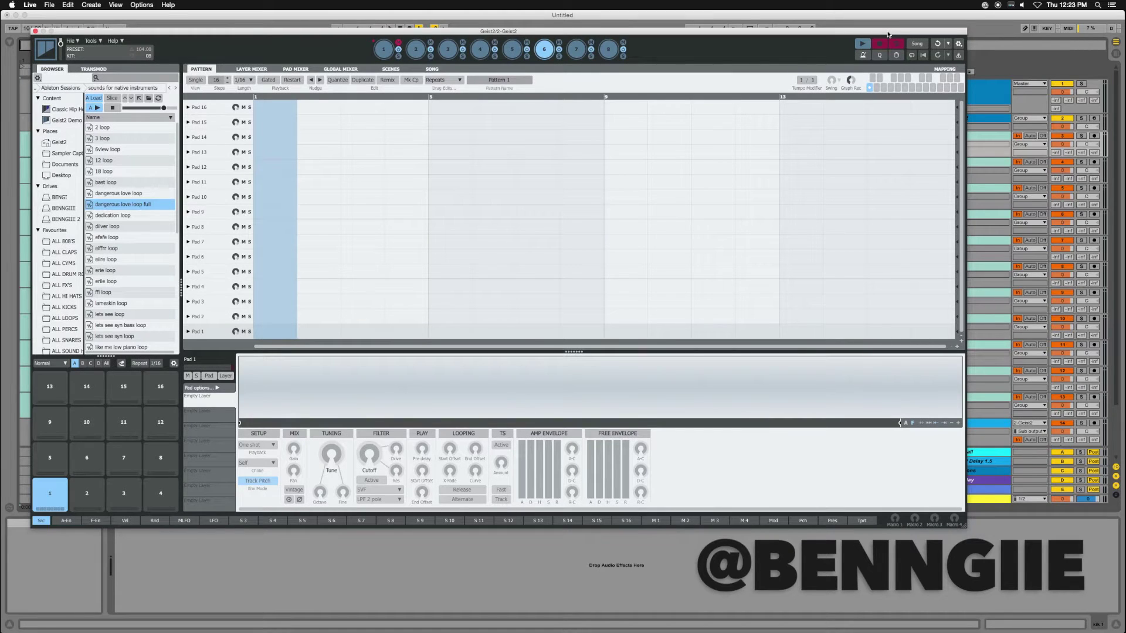
mouse_move(888, 35)
mouse_down()
mouse_move(877, 44)
mouse_move(897, 104)
mouse_move(889, 47)
mouse_move(868, 74)
mouse_move(892, 56)
mouse_up()
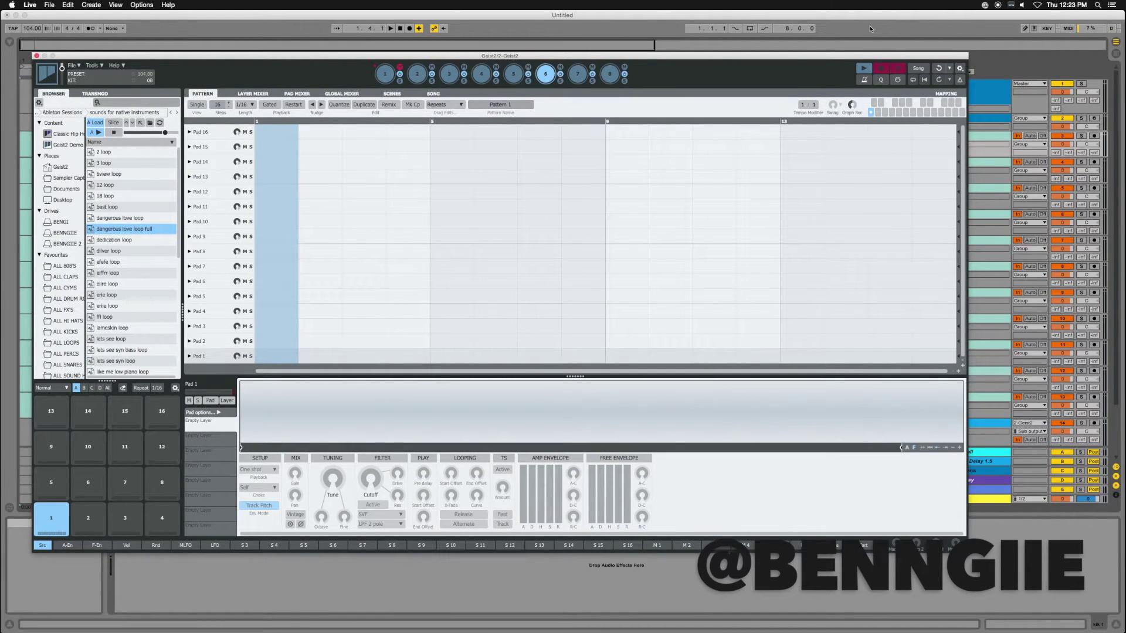
drag(852, 59, 843, 48)
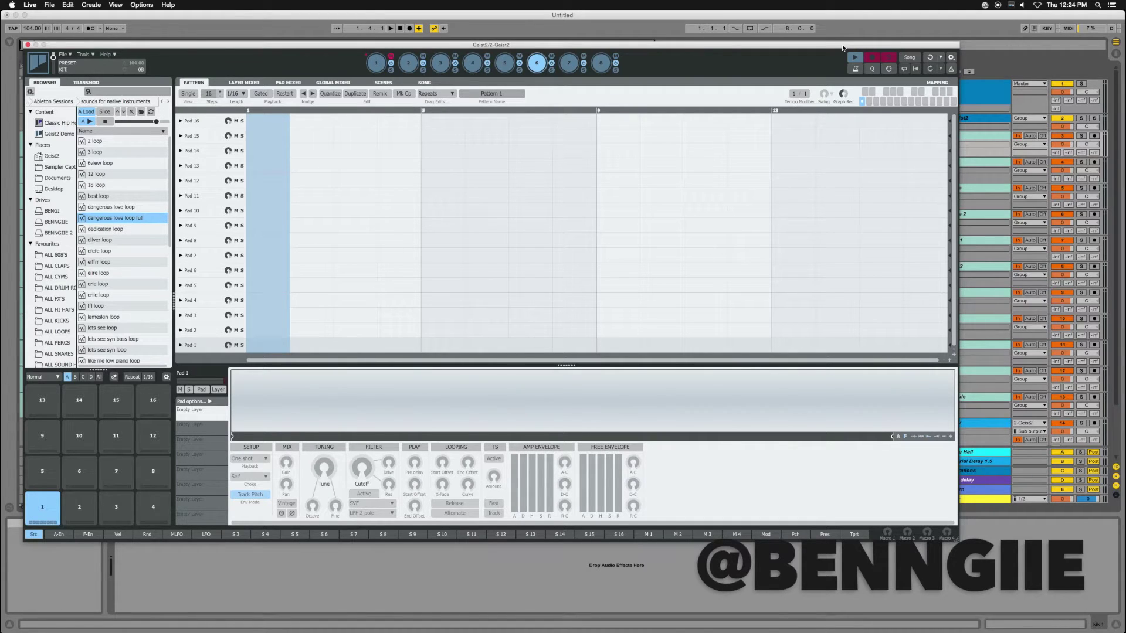
drag(842, 48, 840, 48)
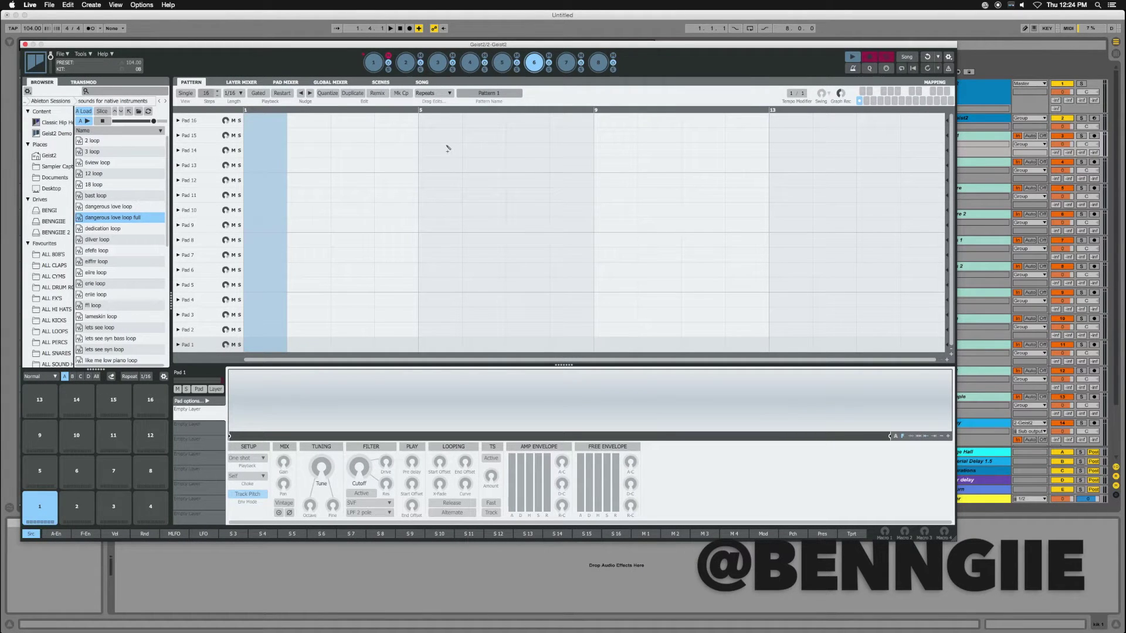
Load the "dangerous love loop full" sample onto pad 1, open it for slicing, and stop the preview
double_click(117, 218)
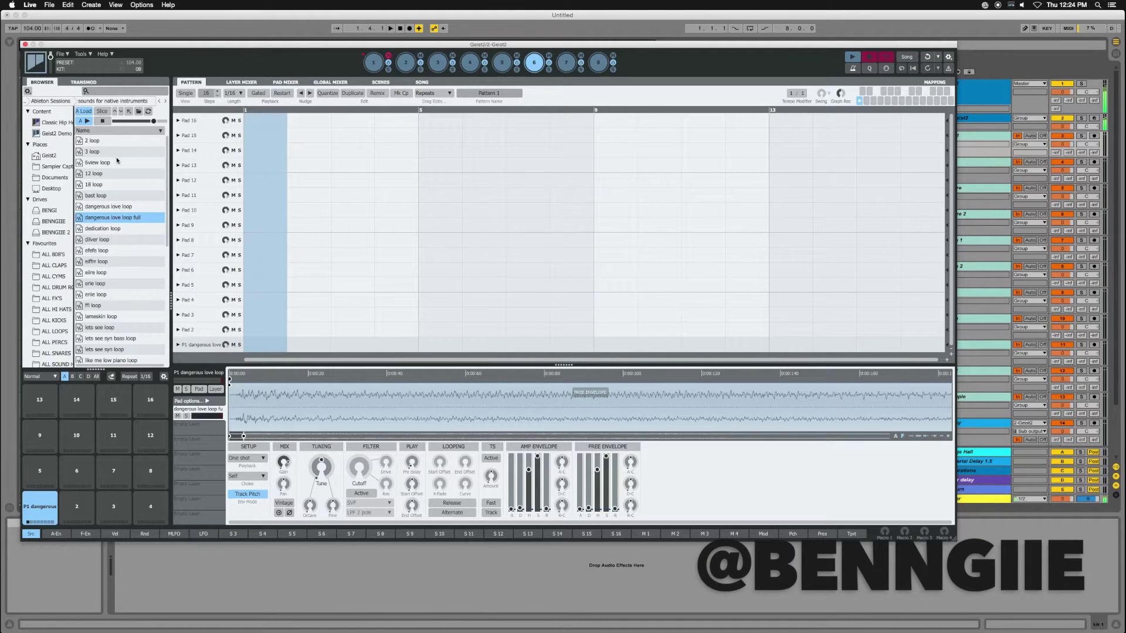
click(100, 111)
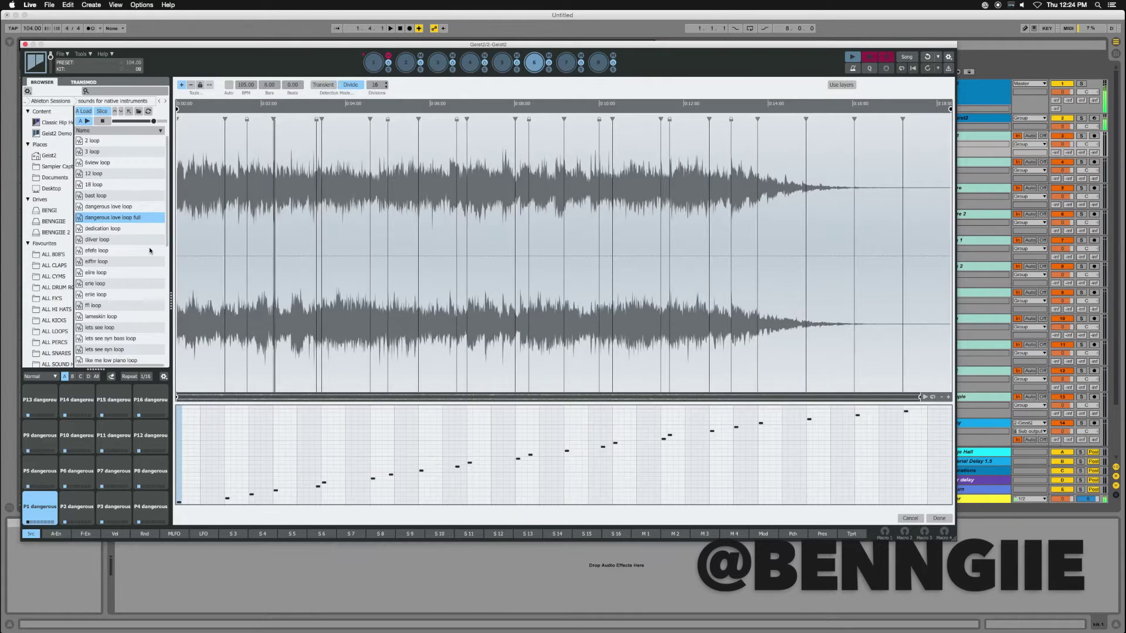
click(103, 121)
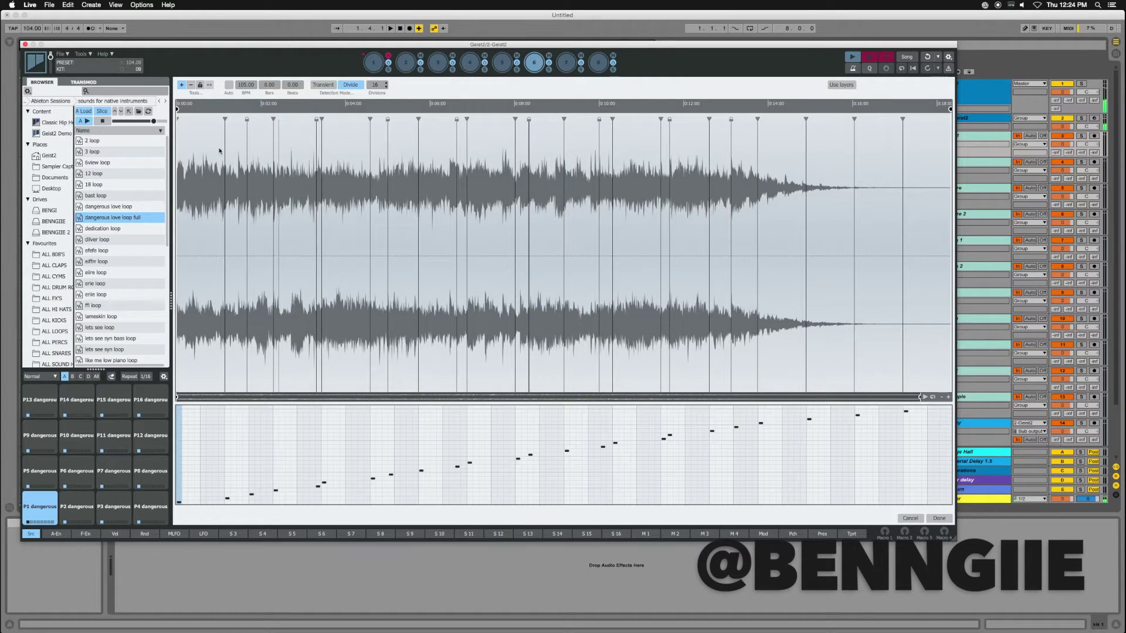
Remove the unlocked extra slice markers so nine slices remain, and accept the slicing onto the pads
key(alt)
drag(266, 149, 857, 131)
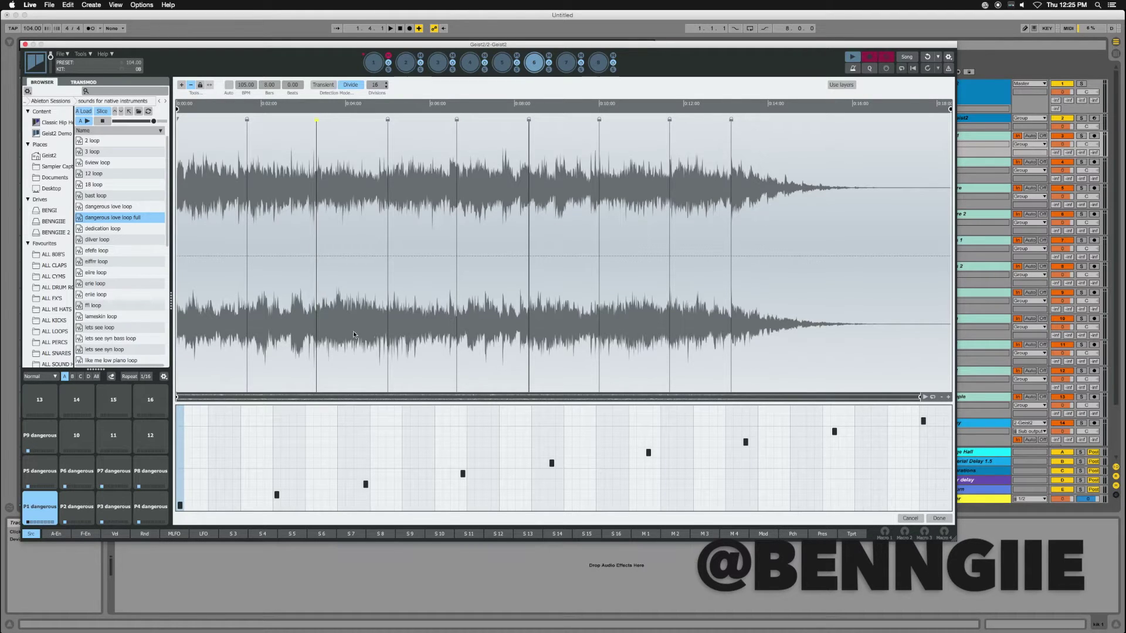
key(Return)
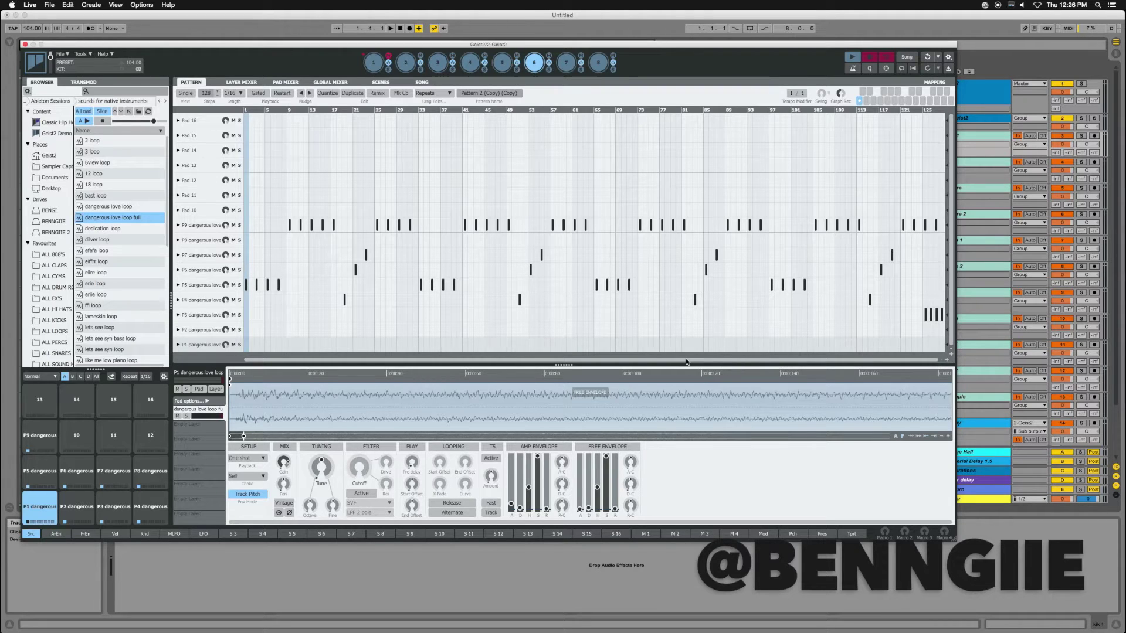
Set the choke mode to Self + Other for all pads and audition the sliced pattern
click(549, 71)
key(space)
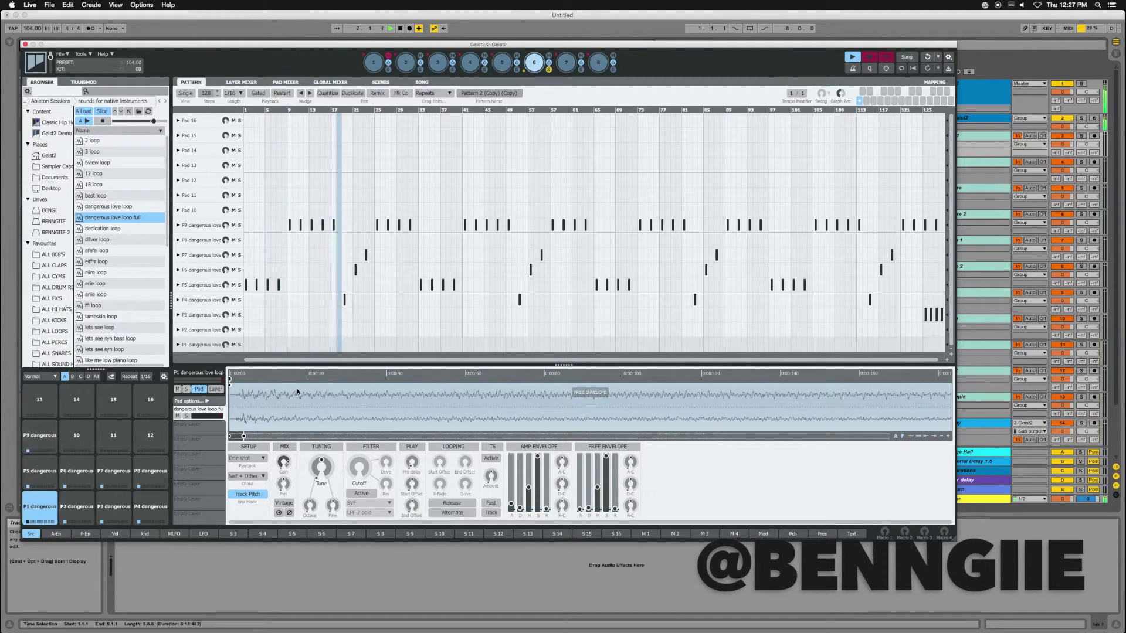
key(space)
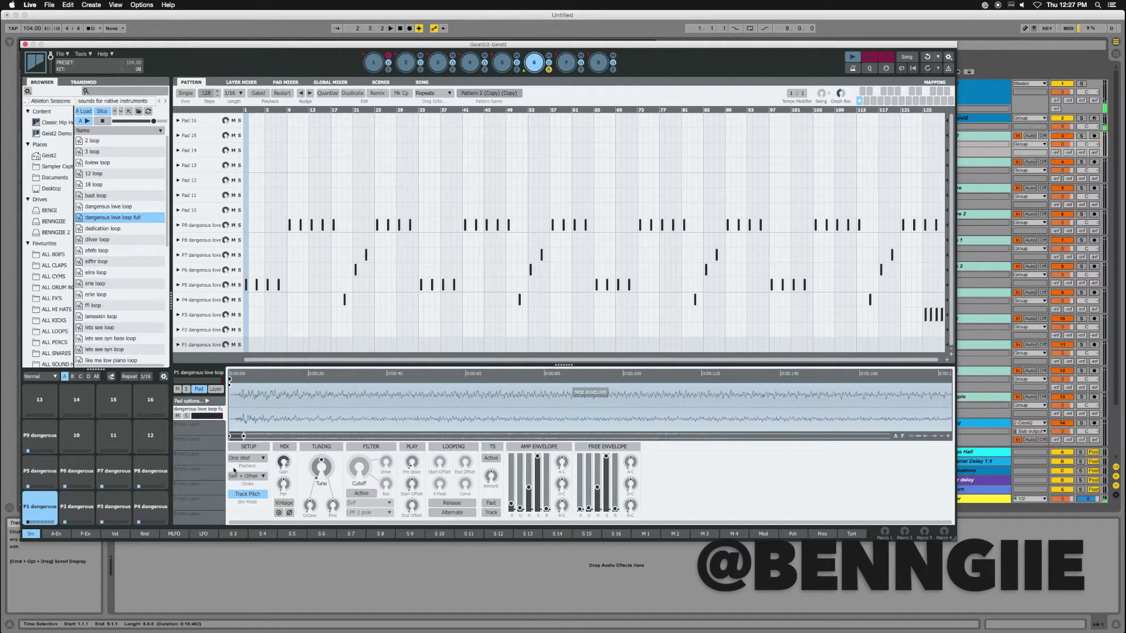
Activate time stretching for the pads, adjust its amount, and audition the pattern
click(491, 458)
drag(491, 503, 498, 465)
key(space)
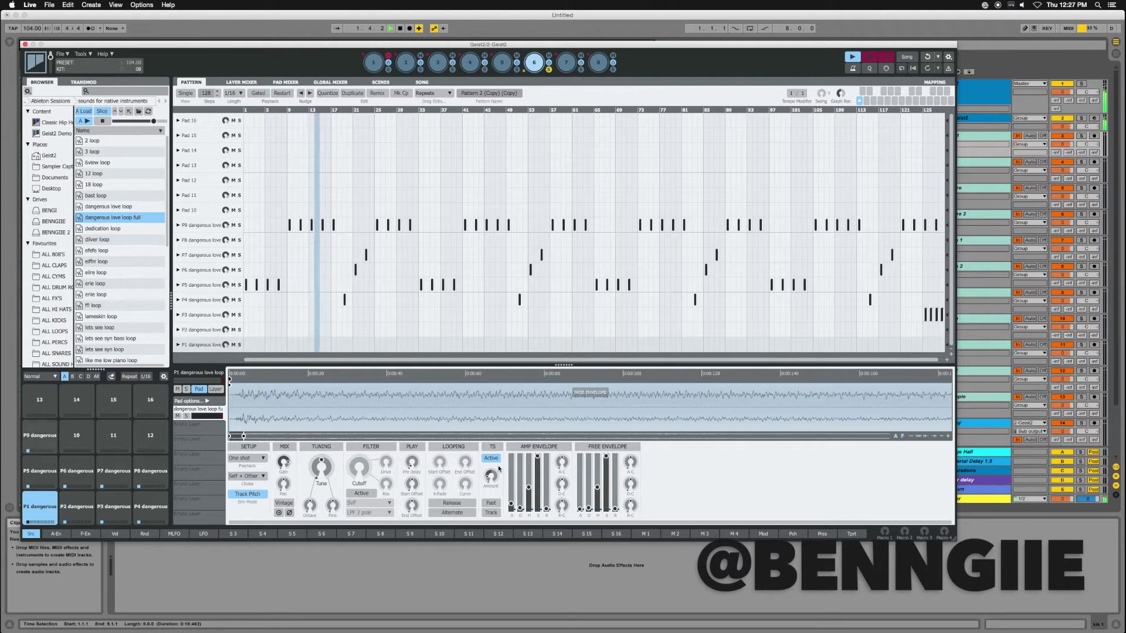
key(space)
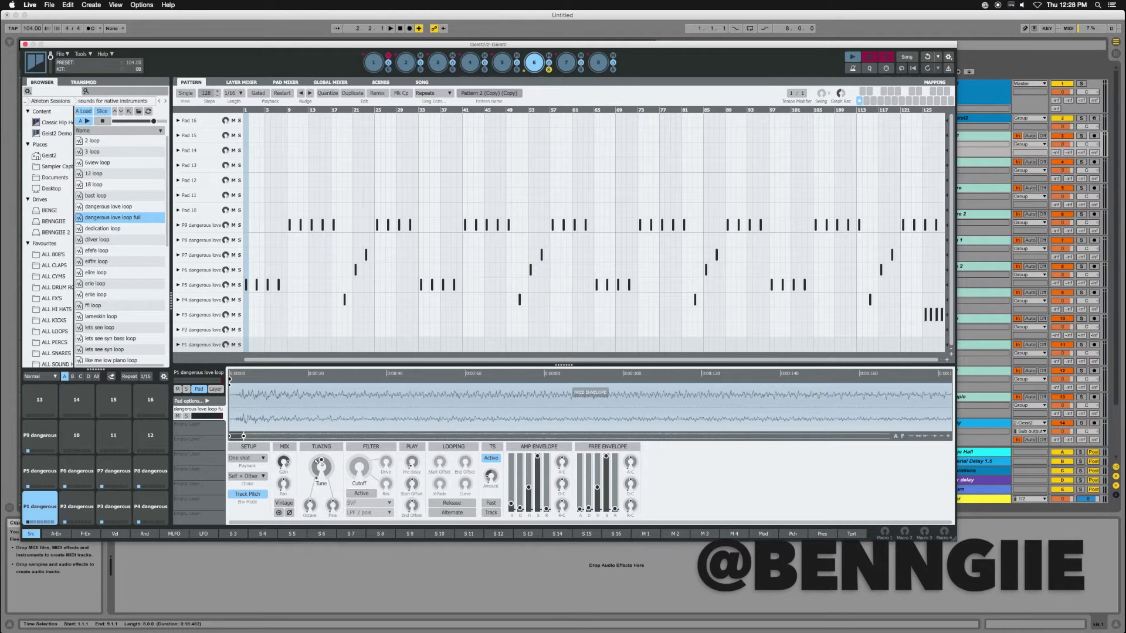
Set the pads' coarse tuning to -3 semitones and audition the pattern
drag(316, 460, 318, 460)
key(space)
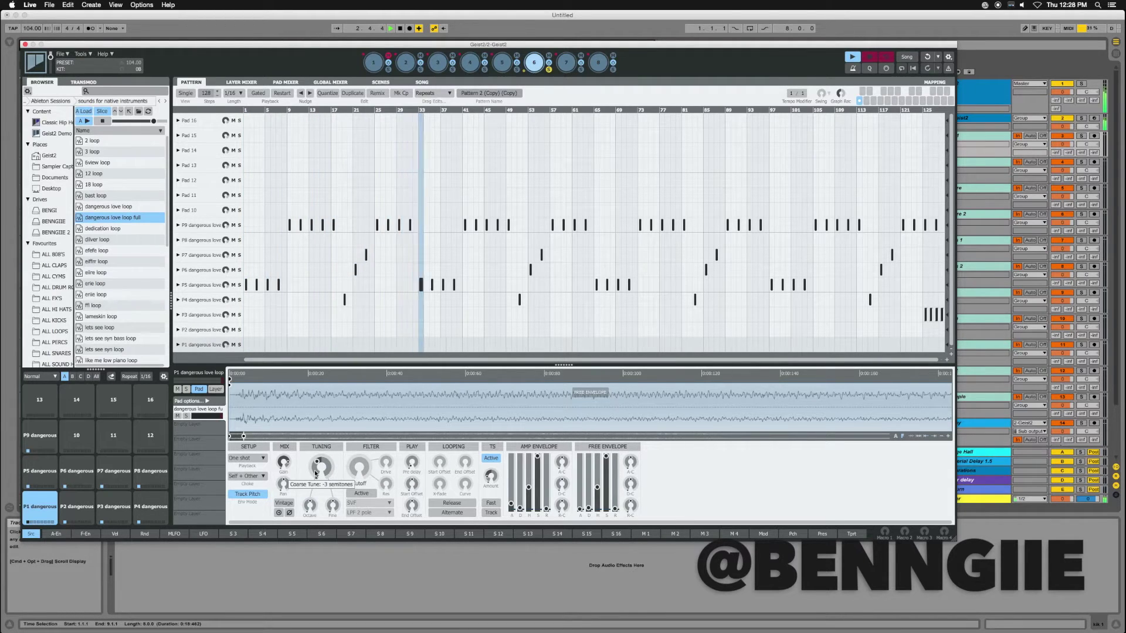
key(space)
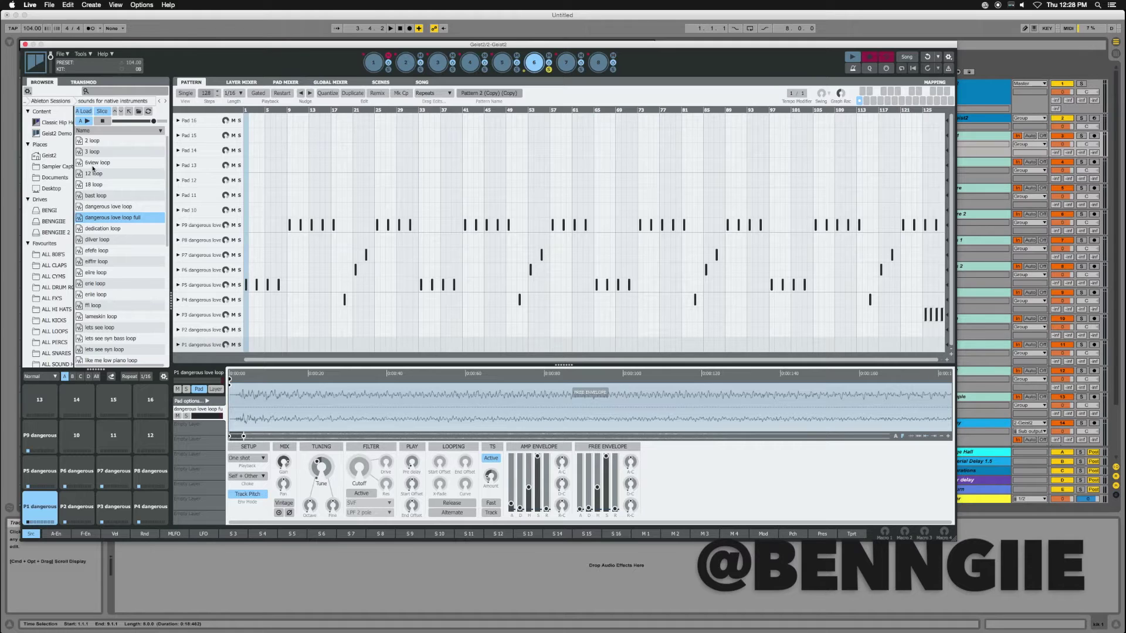
Fit the waveform view to the slice, select pad 5, and activate its filter
drag(243, 436, 881, 438)
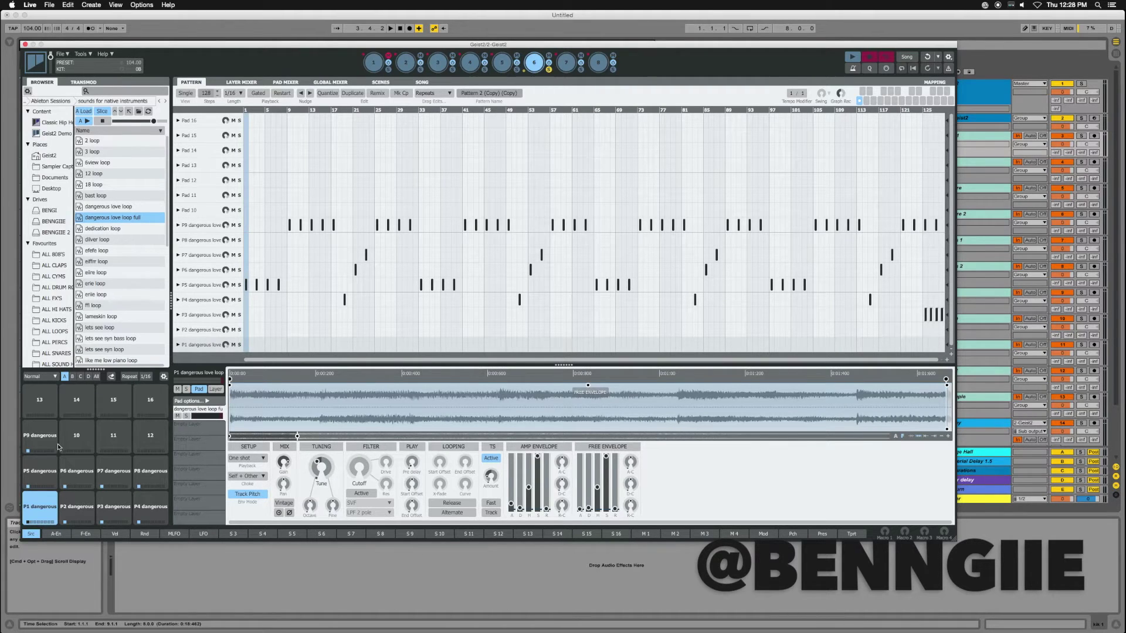
click(46, 475)
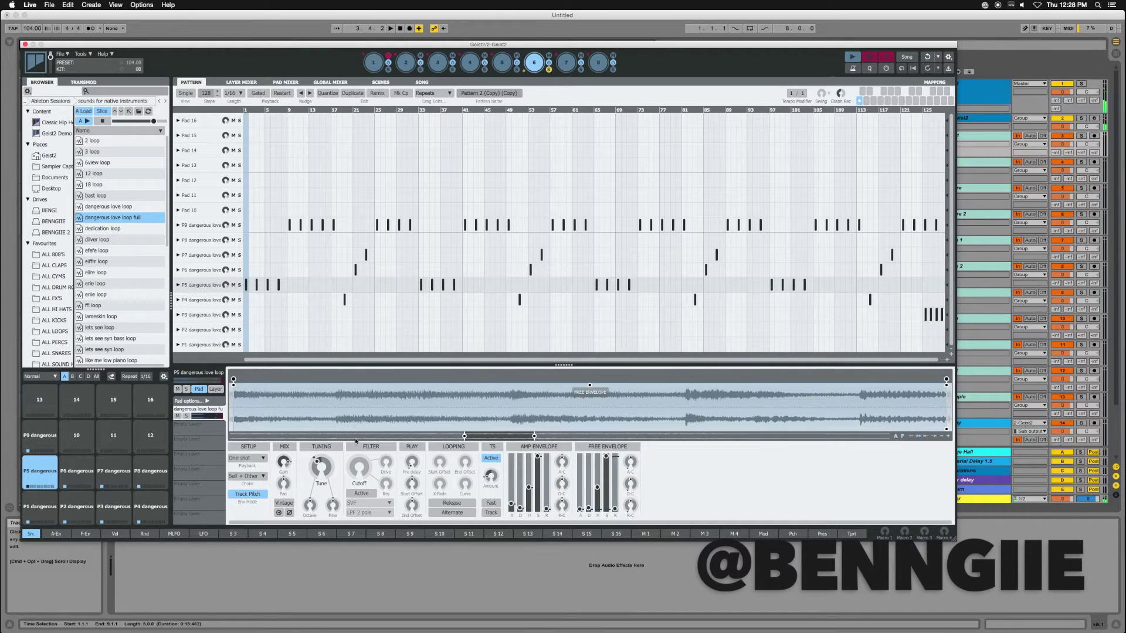
click(363, 495)
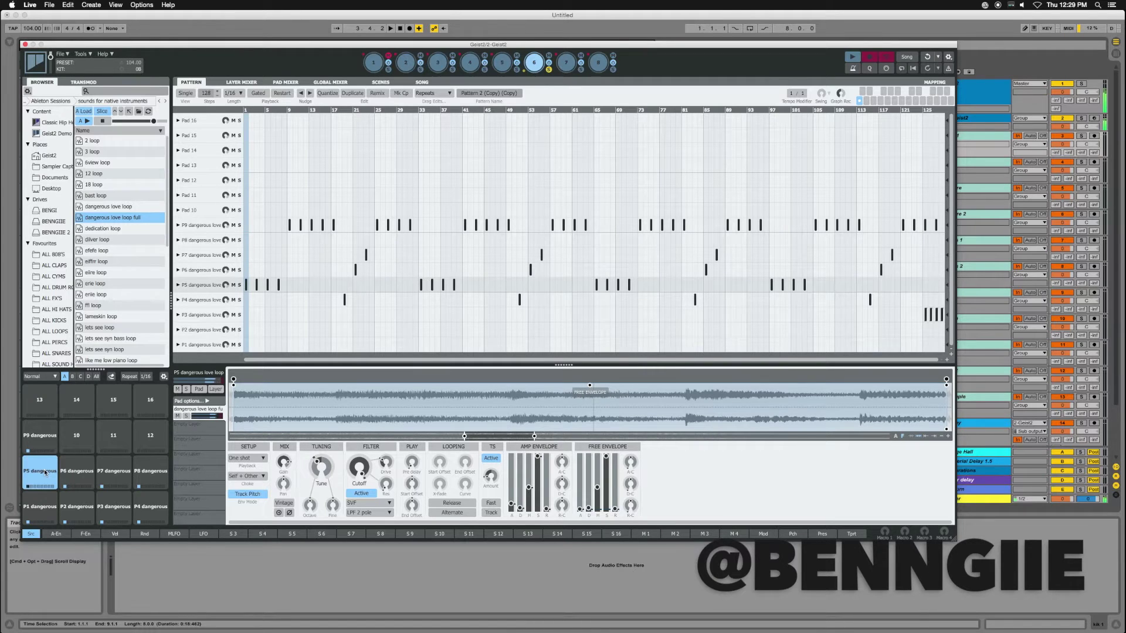
Show the TransMod modulators and select the Morphing LFO in slot 1 as the modulation source
click(85, 81)
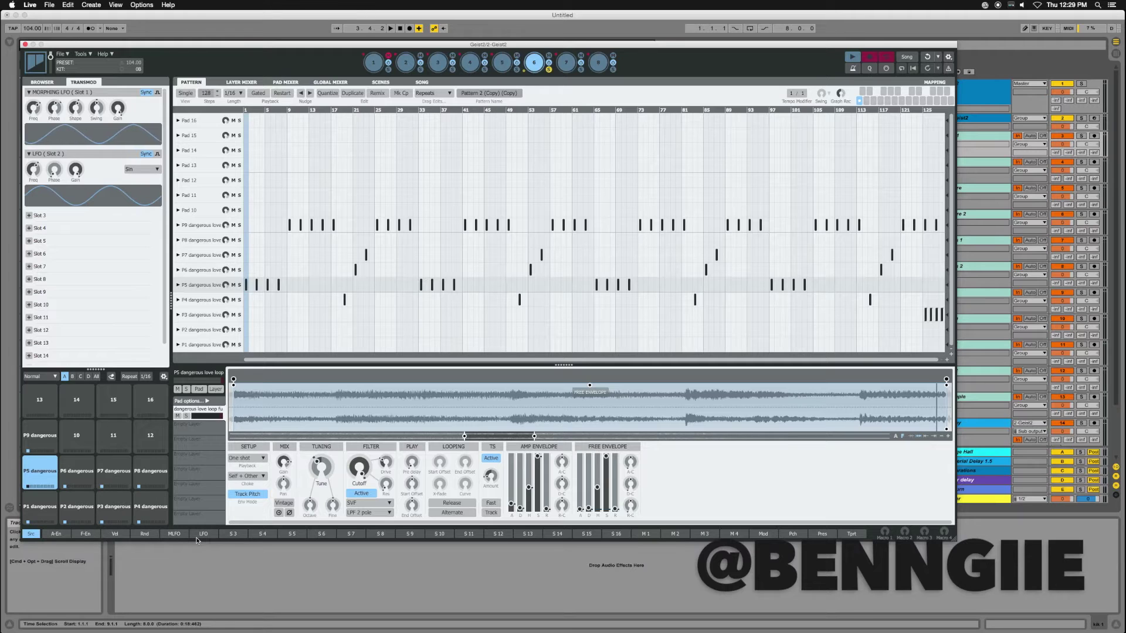
click(174, 533)
drag(172, 535, 376, 473)
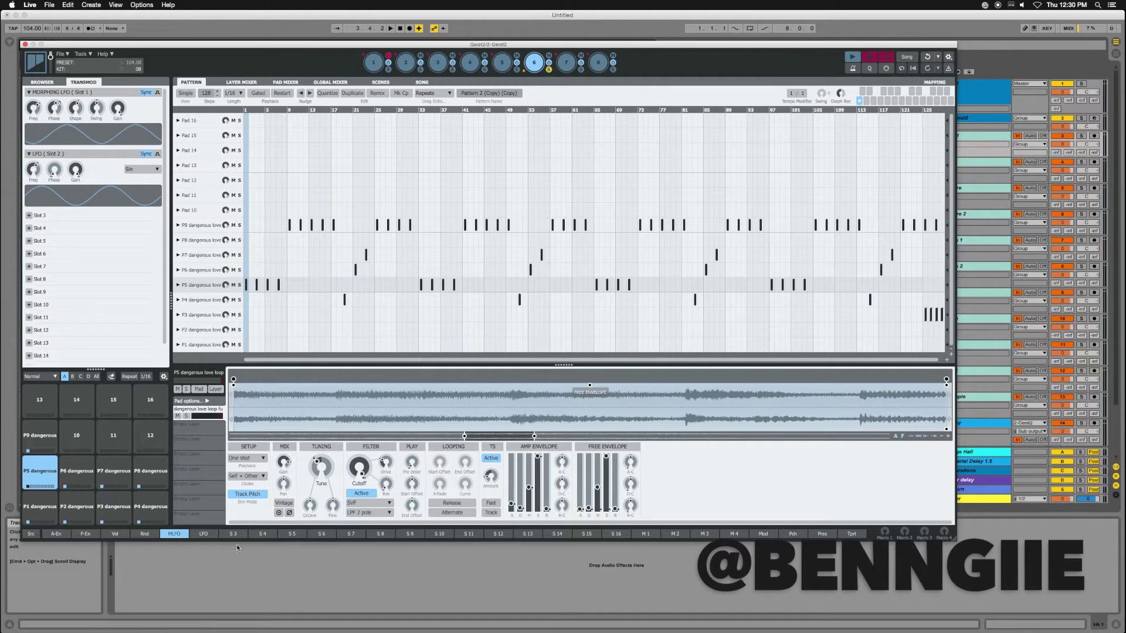
mouse_move(373, 470)
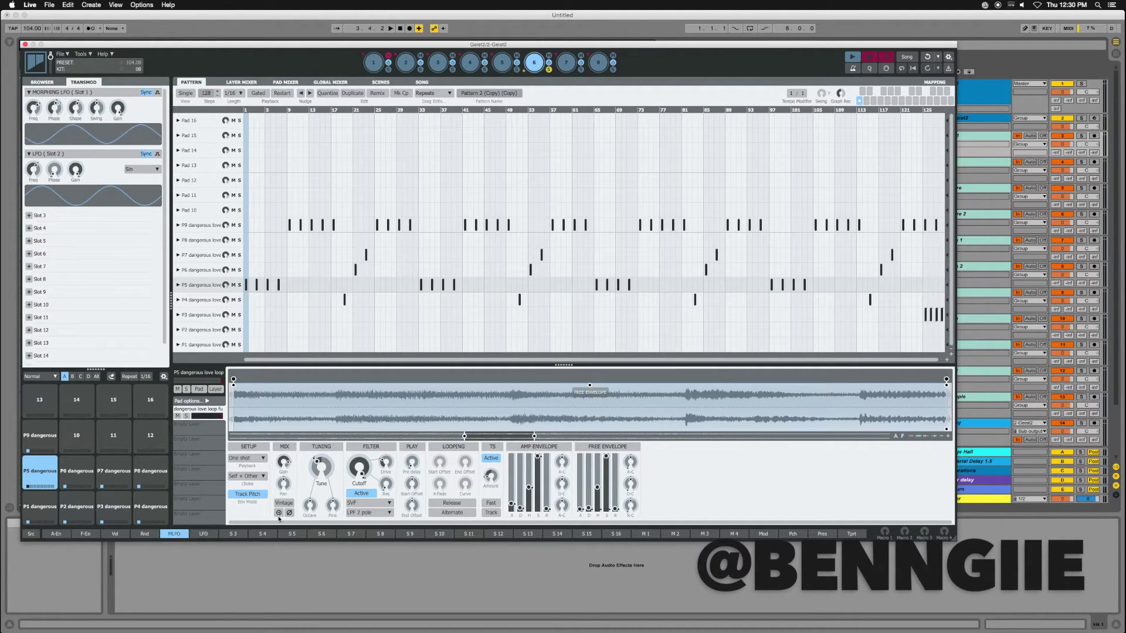
click(196, 536)
click(176, 534)
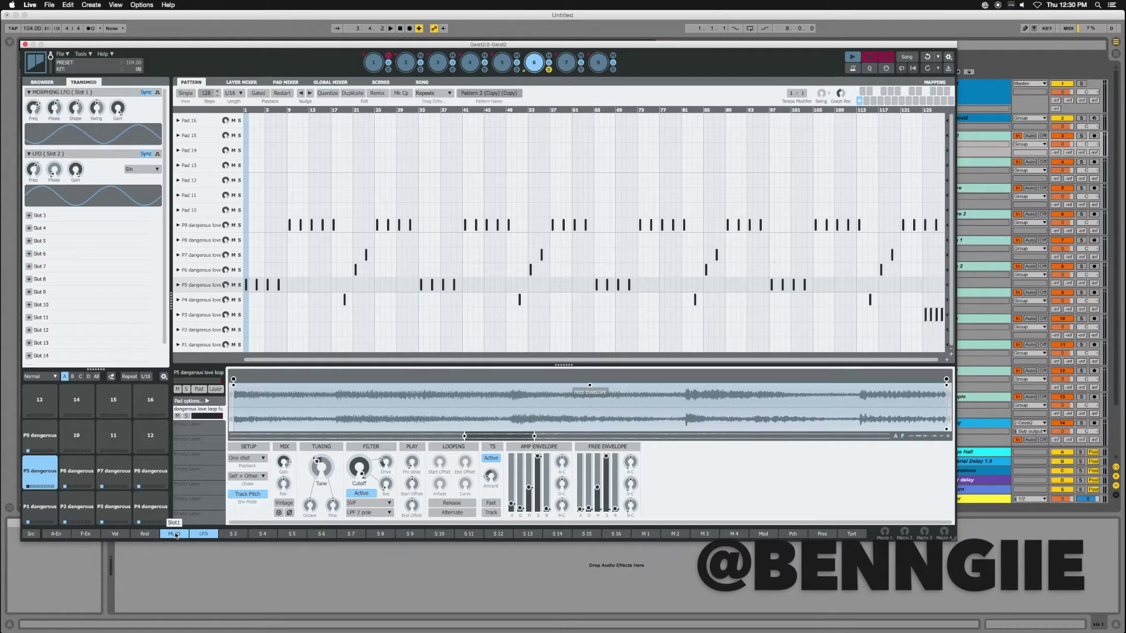
Modulate pad 5's filter cutoff with the Morphing LFO from 28.16 kHz to about 1.24 kHz and audition the pattern
drag(176, 531, 363, 478)
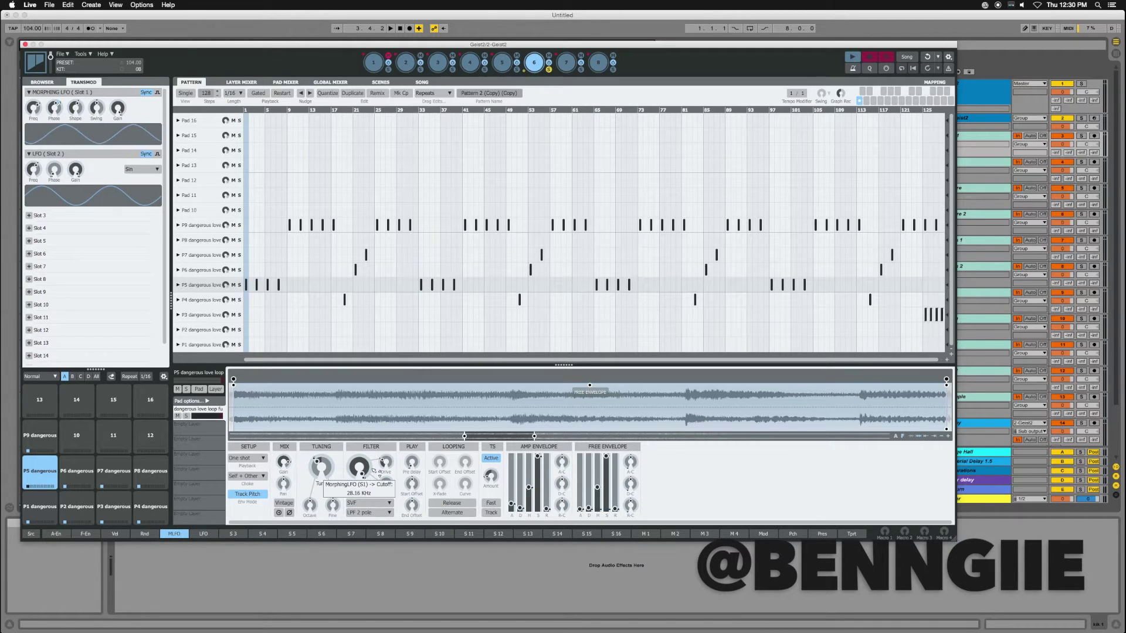
drag(374, 469, 367, 476)
click(41, 476)
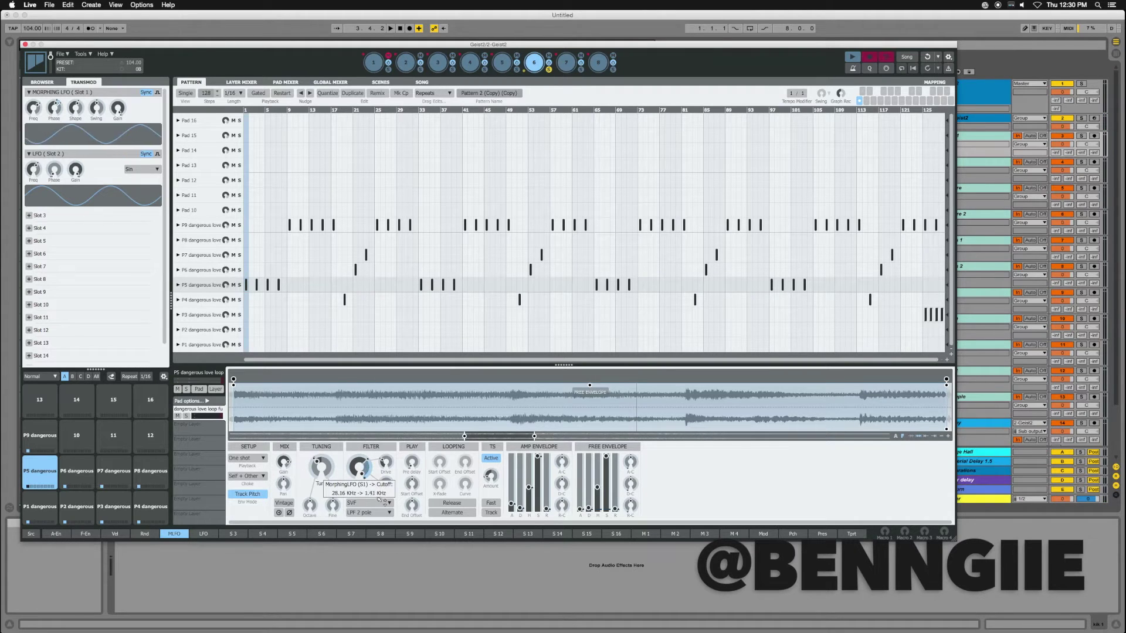
key(space)
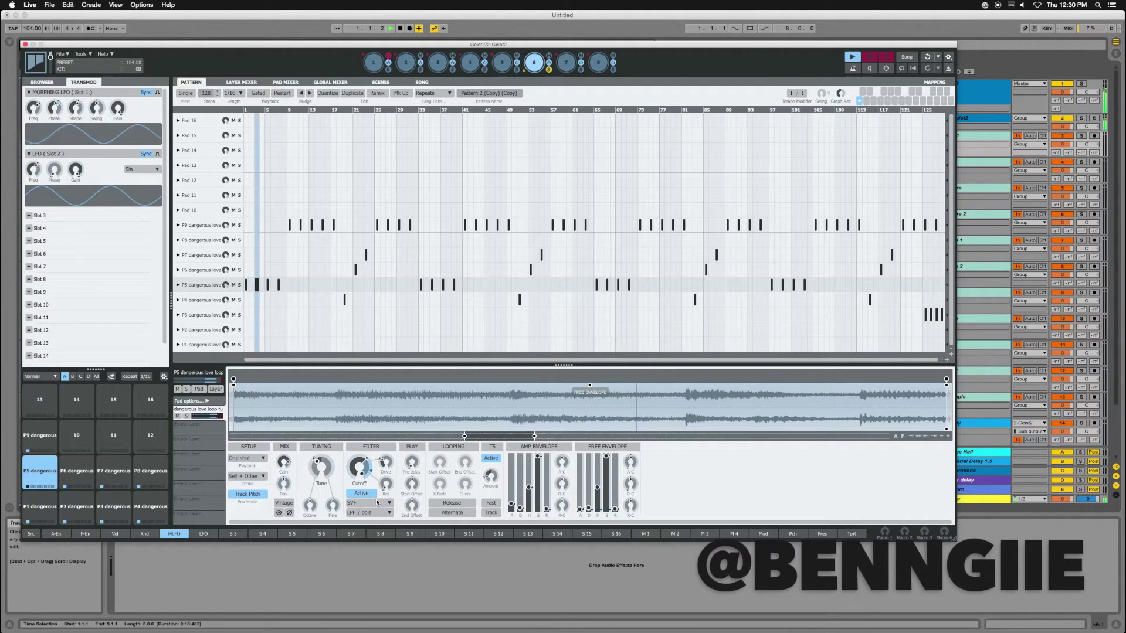
key(space)
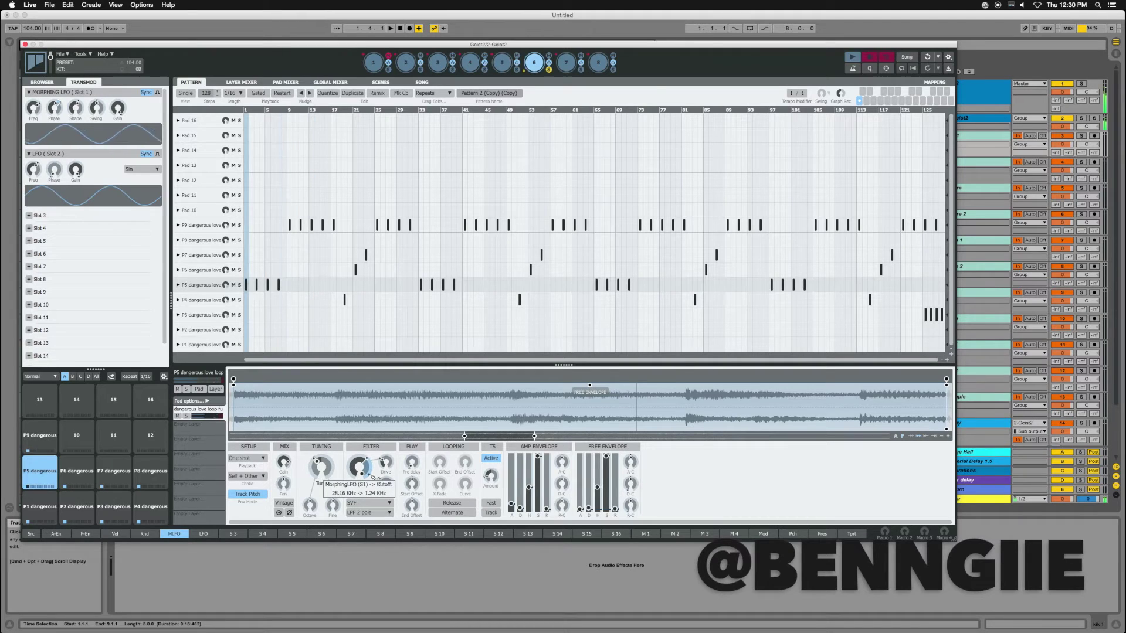
Deepen the Morphing LFO's cutoff modulation on pad 5 to about 121 Hz and audition the pattern
key(space)
drag(371, 477, 378, 484)
key(space)
key(space)
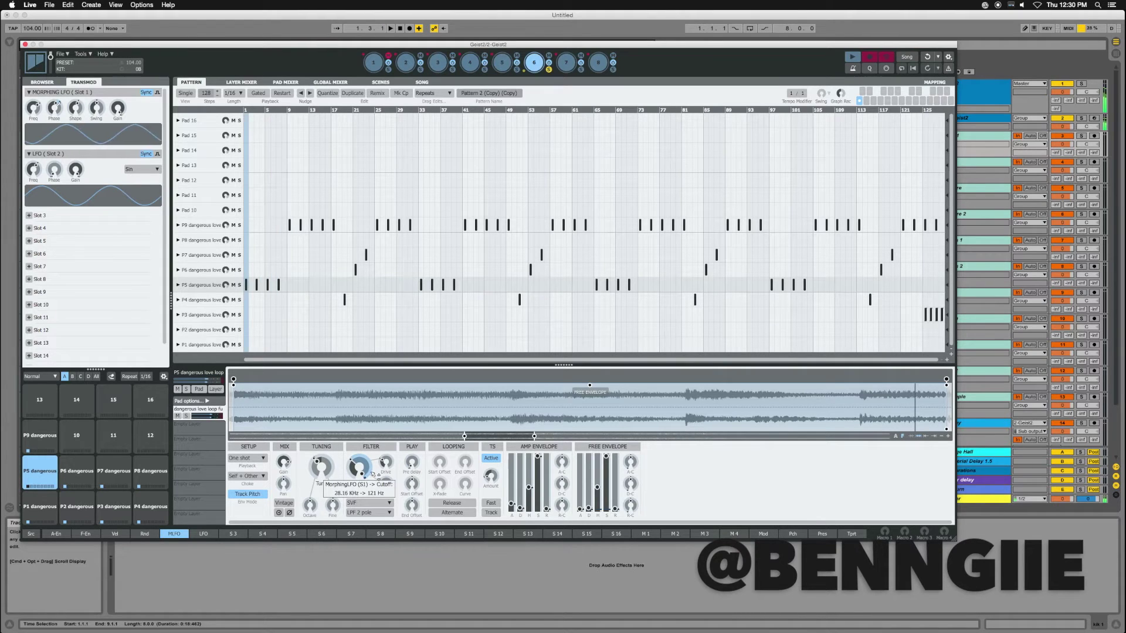
On pad 9, modulate the filter cutoff with the Morphing LFO down to about 1.47 kHz and audition the pattern
drag(373, 450, 374, 439)
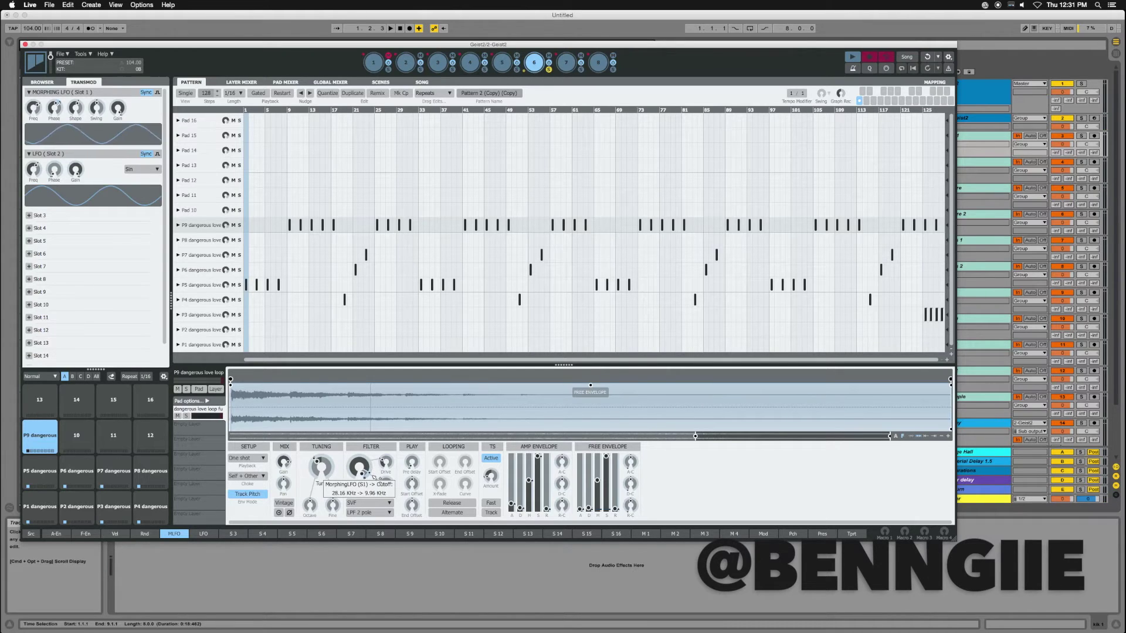
key(space)
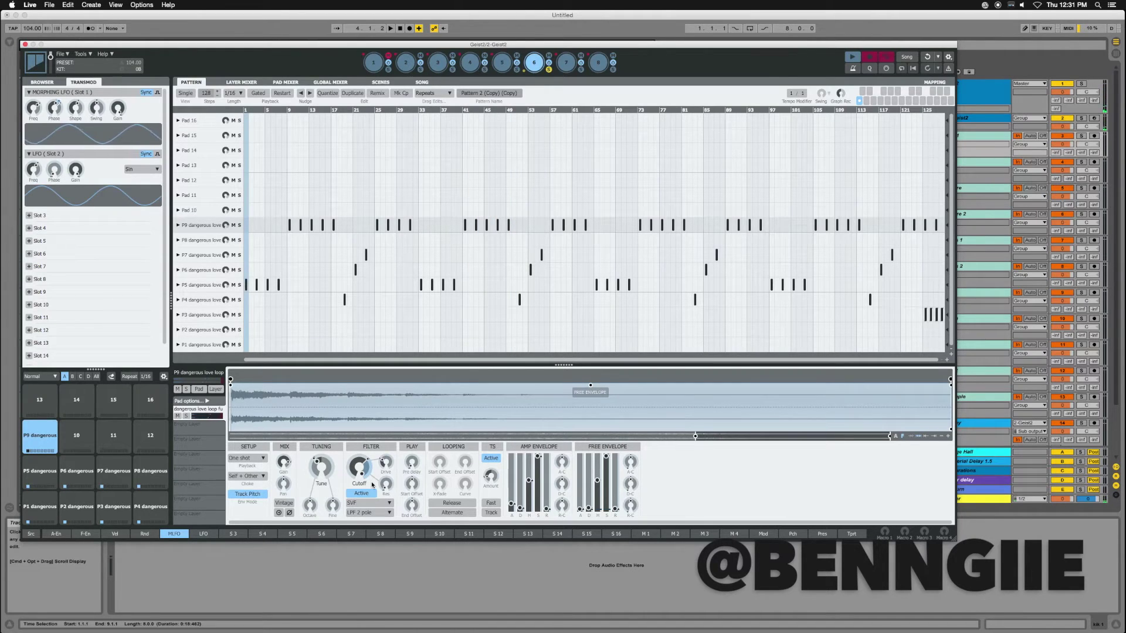
mouse_move(373, 471)
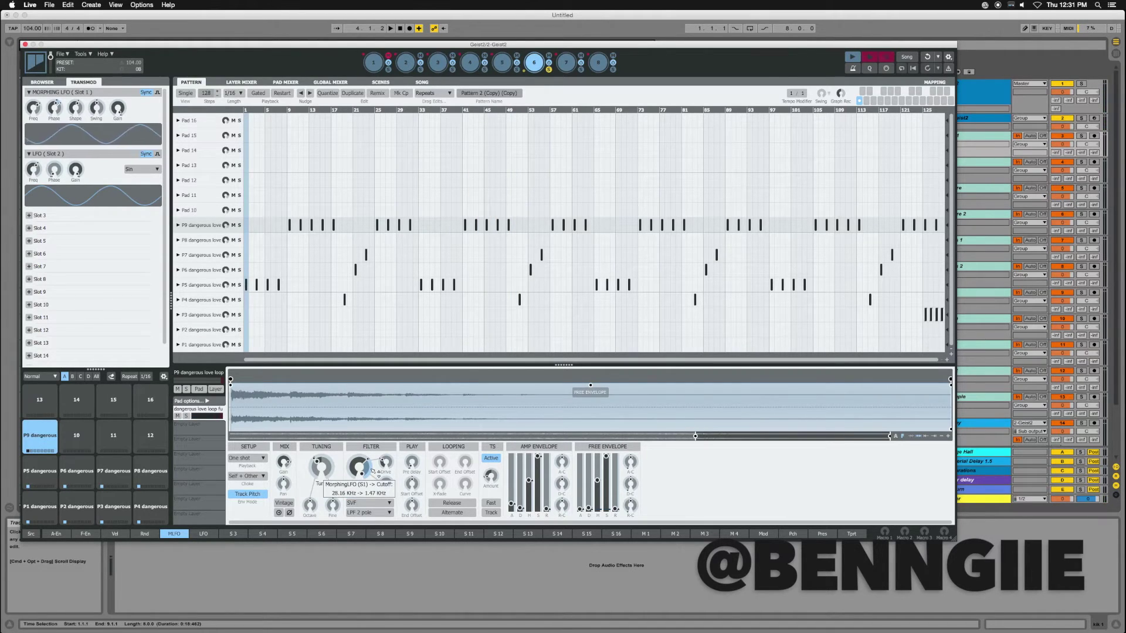
key(space)
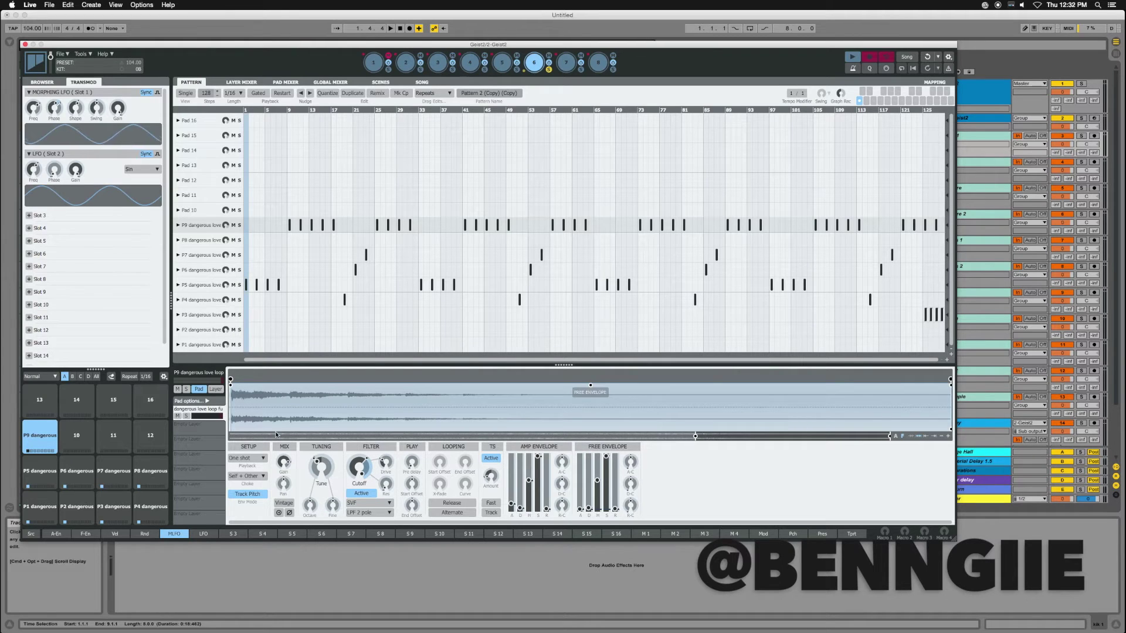
Assign the slot 2 LFO to pad 9's voice gain with modulation to about -6.92 dB and audition the pattern
click(200, 534)
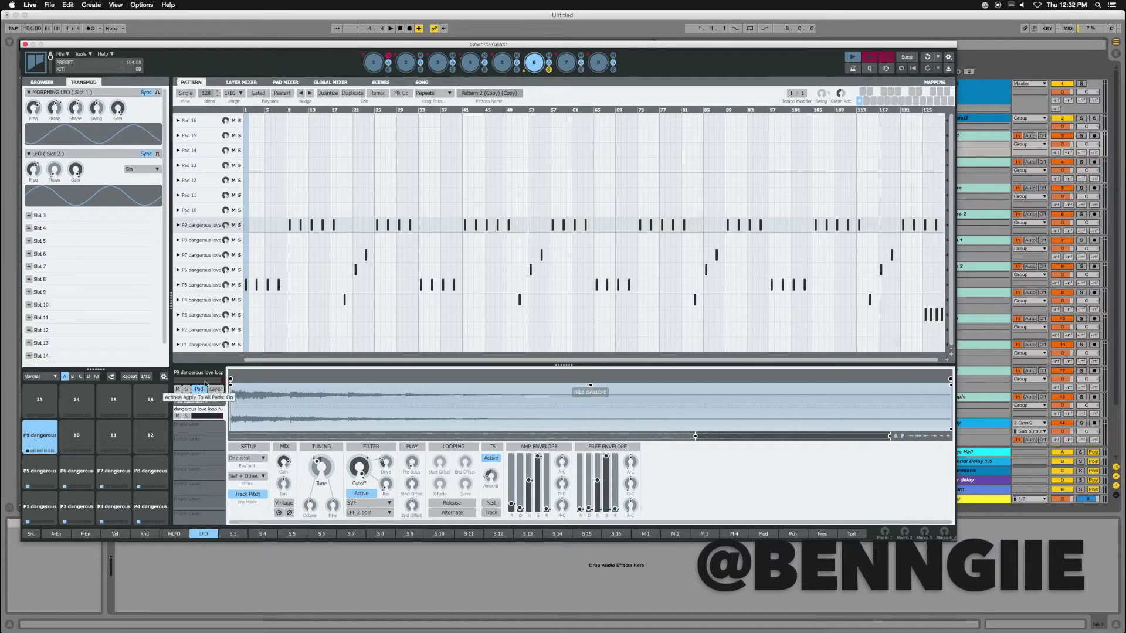
mouse_move(296, 463)
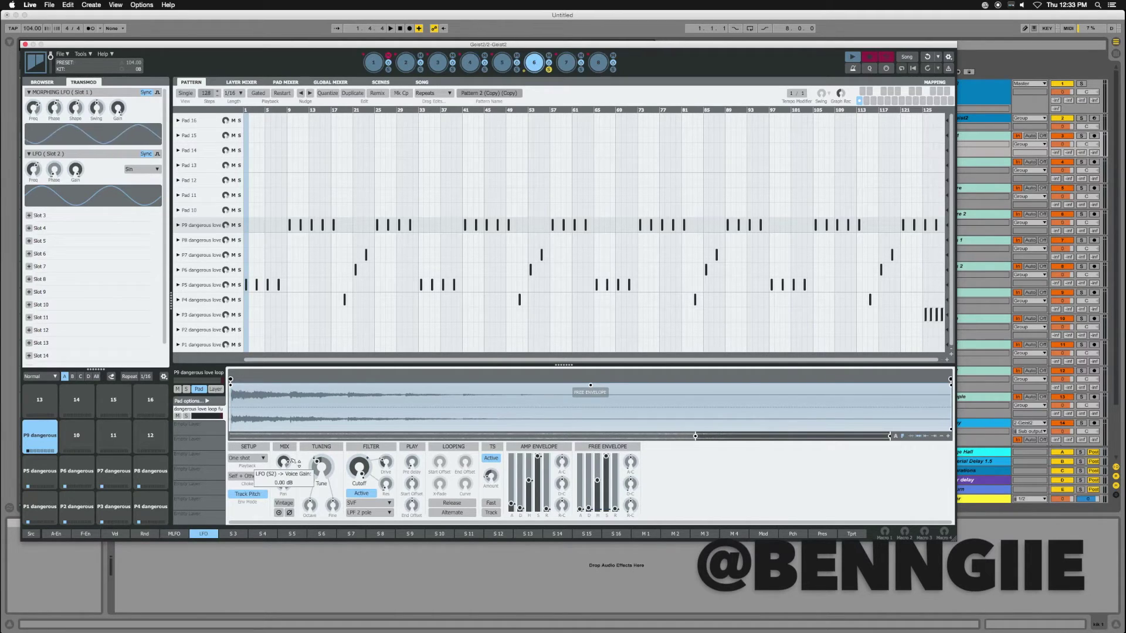
key(space)
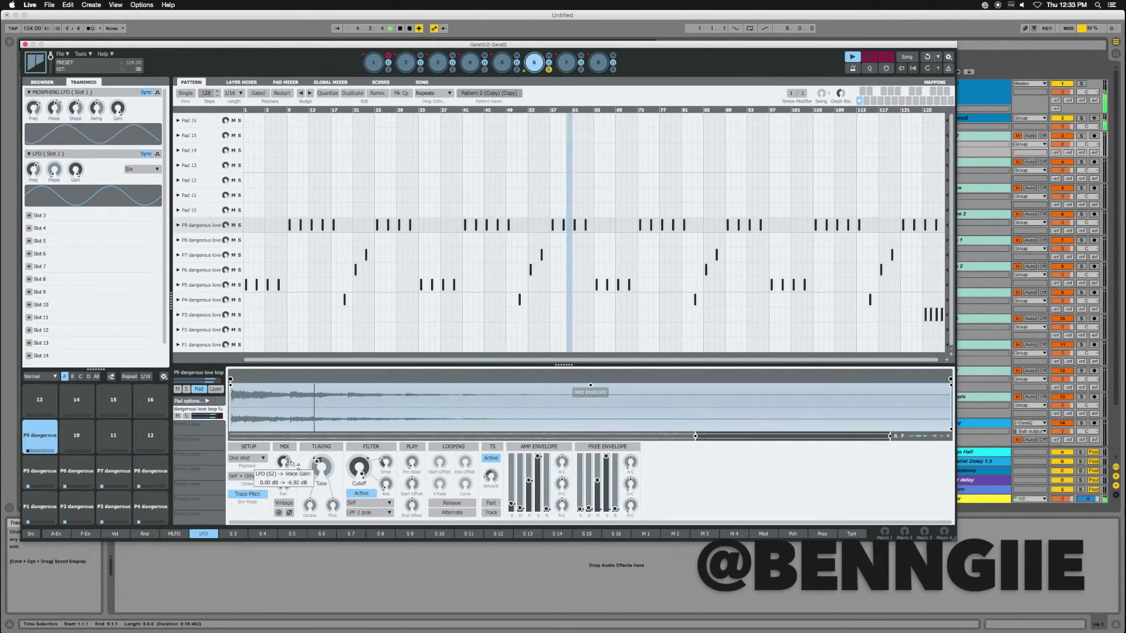
key(space)
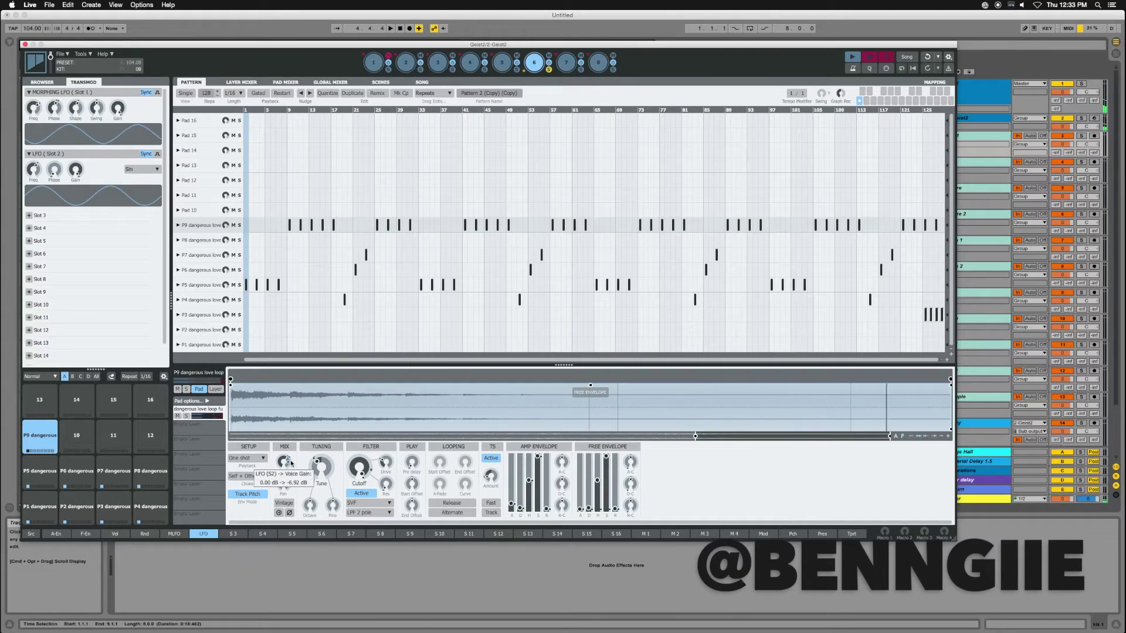
Insert a Breverb Hall on Engine 6 in the global mixer, modulate its mix with the slot 2 LFO and audition it
key(space)
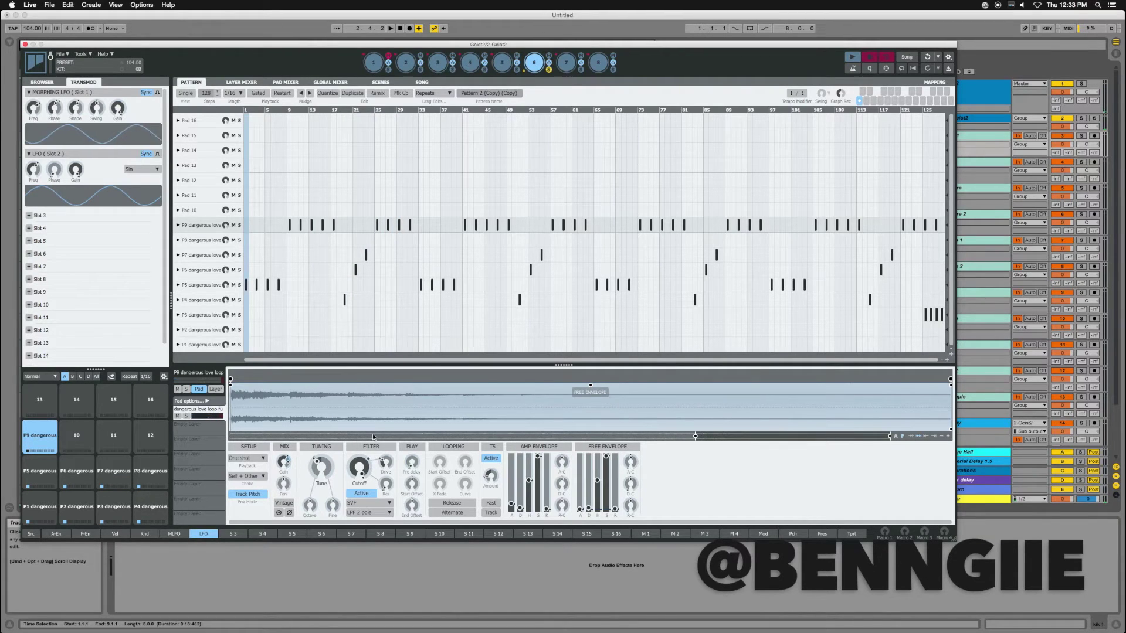
click(327, 83)
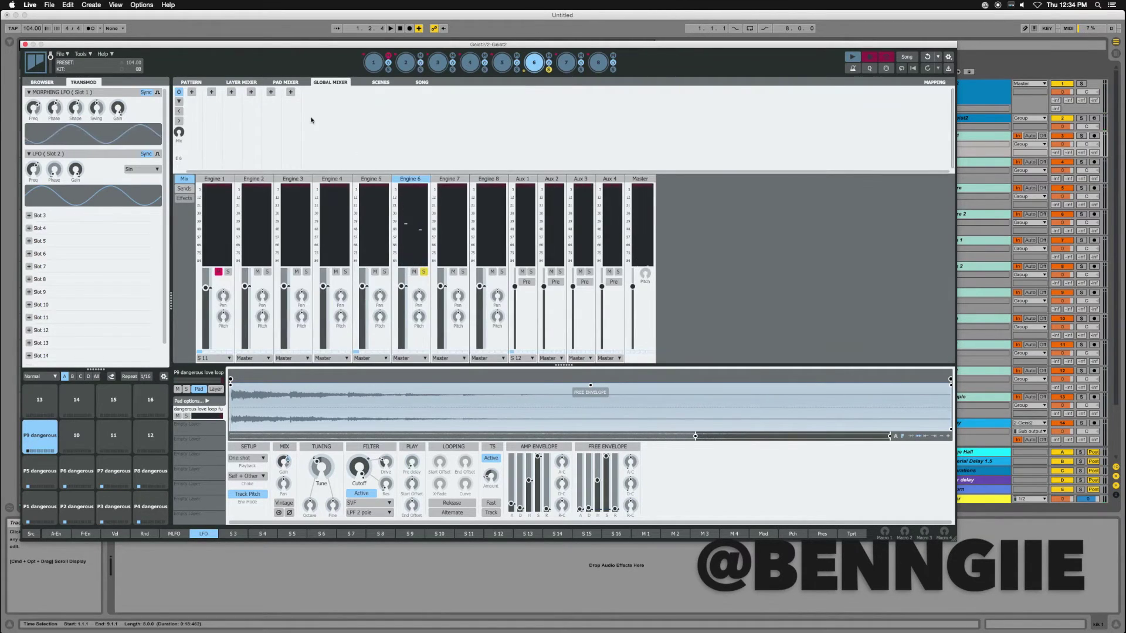
click(191, 94)
mouse_move(209, 146)
click(245, 146)
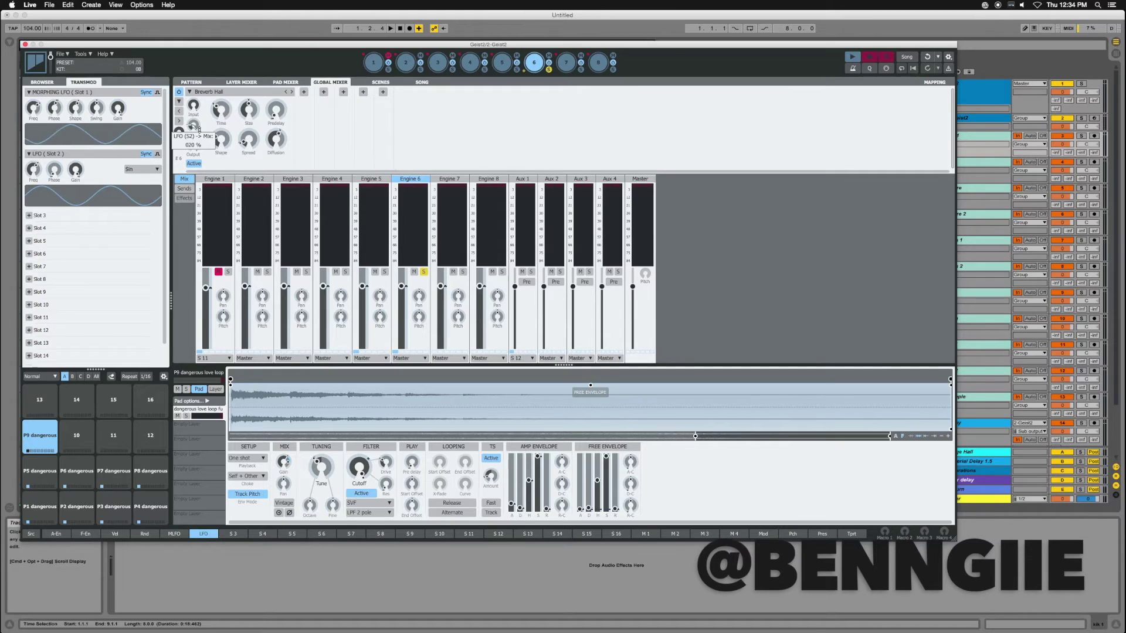
drag(198, 129, 201, 125)
key(space)
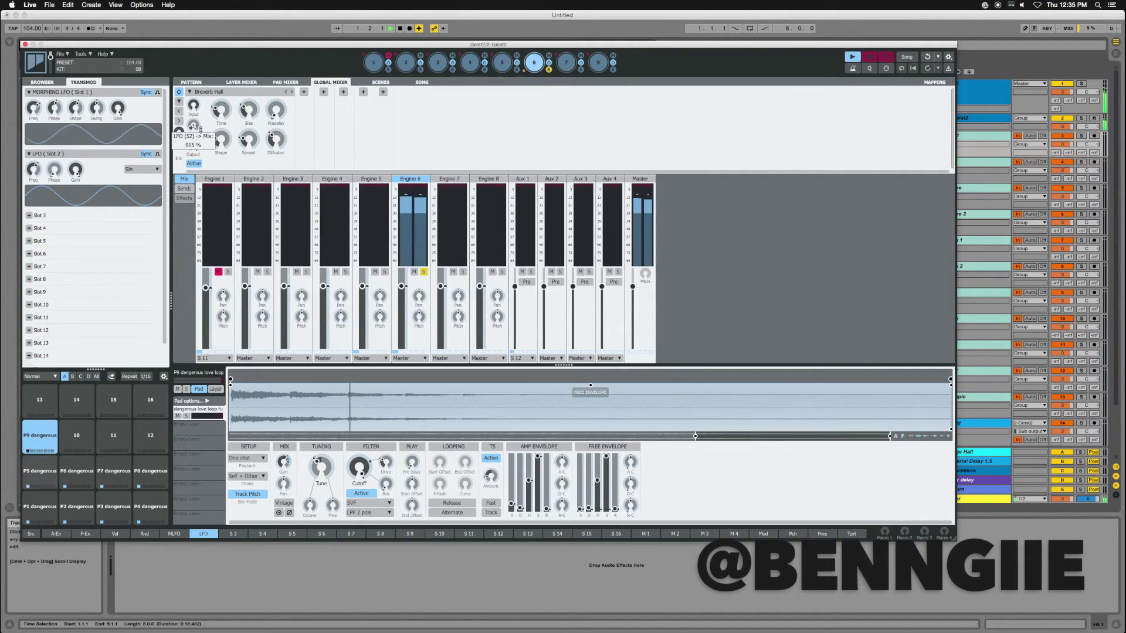
drag(201, 125, 194, 122)
Send Engine 6 to the Delay on Aux 1 and audition the result with the pattern shown
click(184, 189)
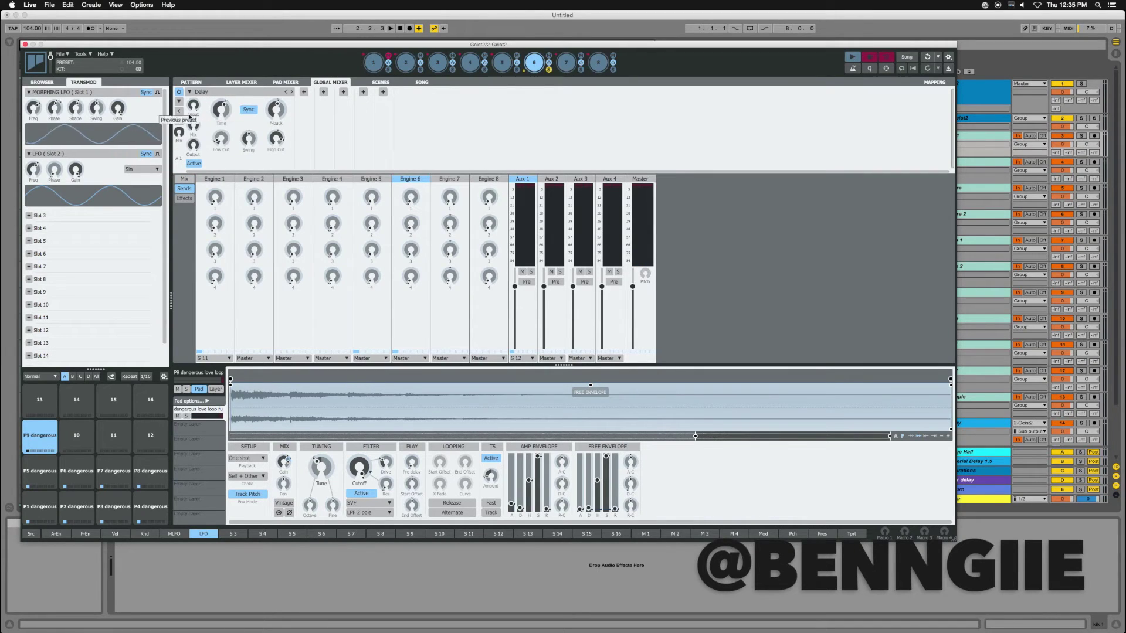
click(255, 146)
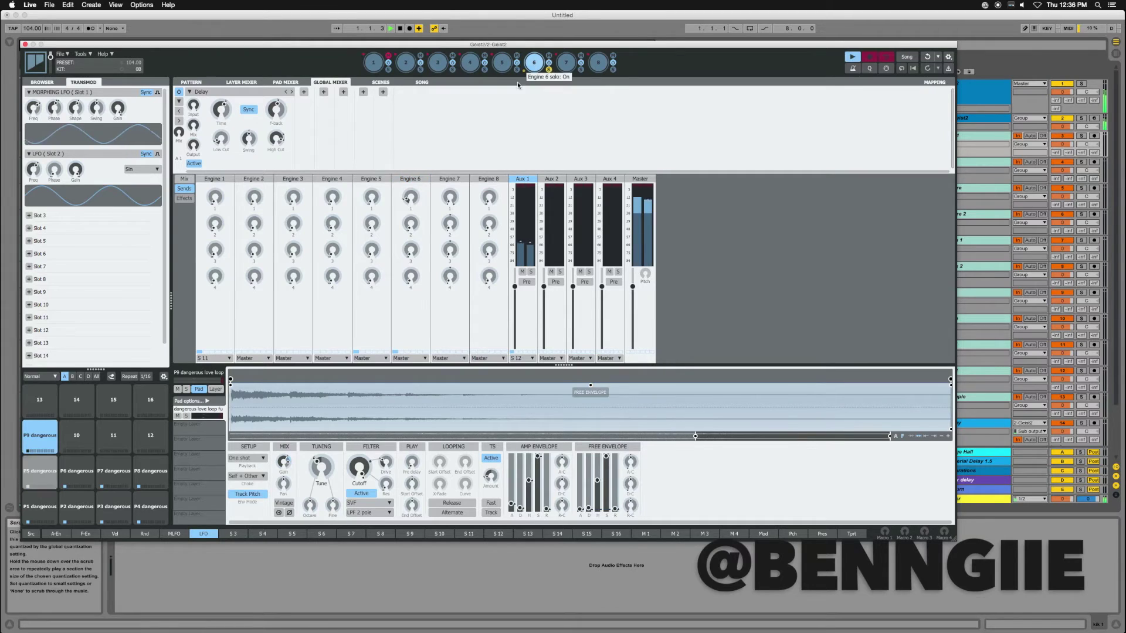
click(191, 82)
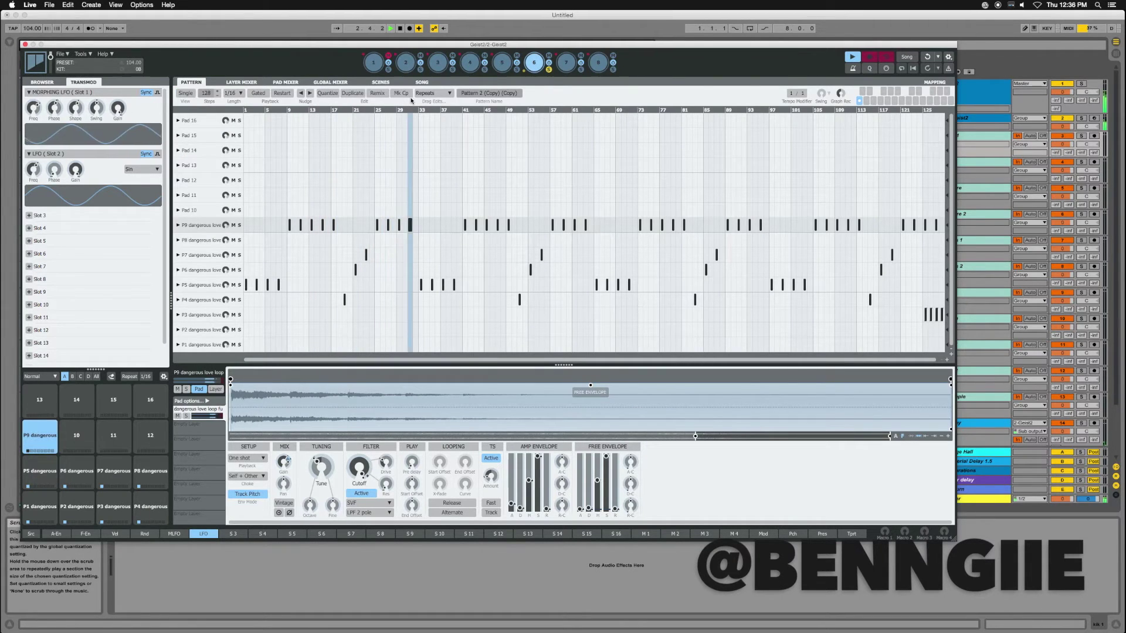
key(space)
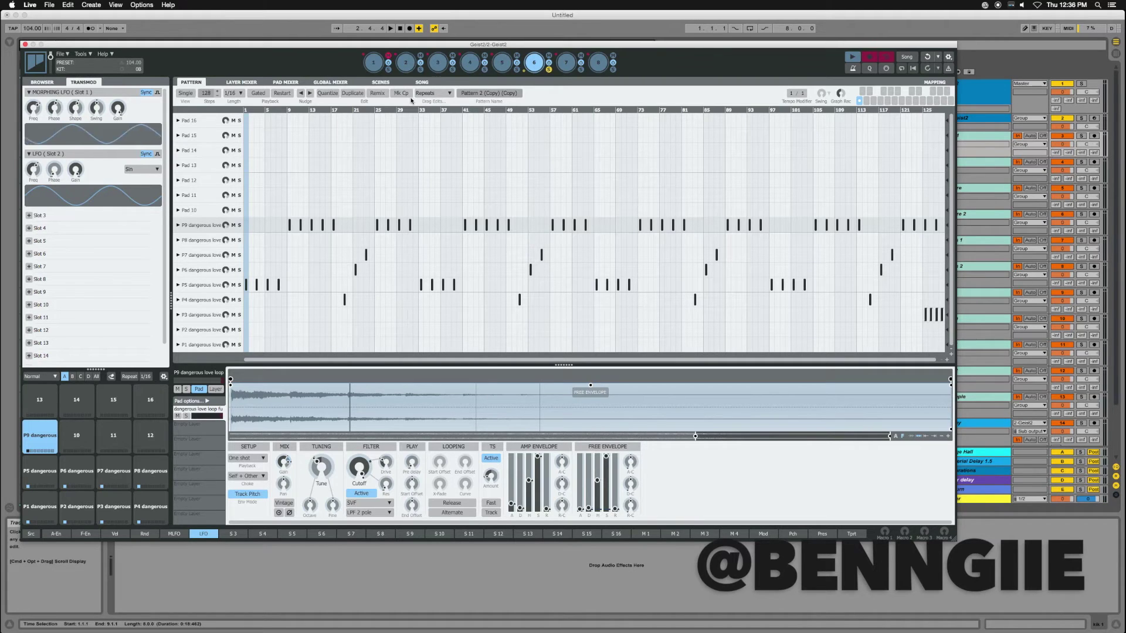
Go through Engines 5, 4 and 3 to Engine 2's drum pattern, and resize and reposition the Geist2 window clear of the track controls
click(502, 62)
click(469, 62)
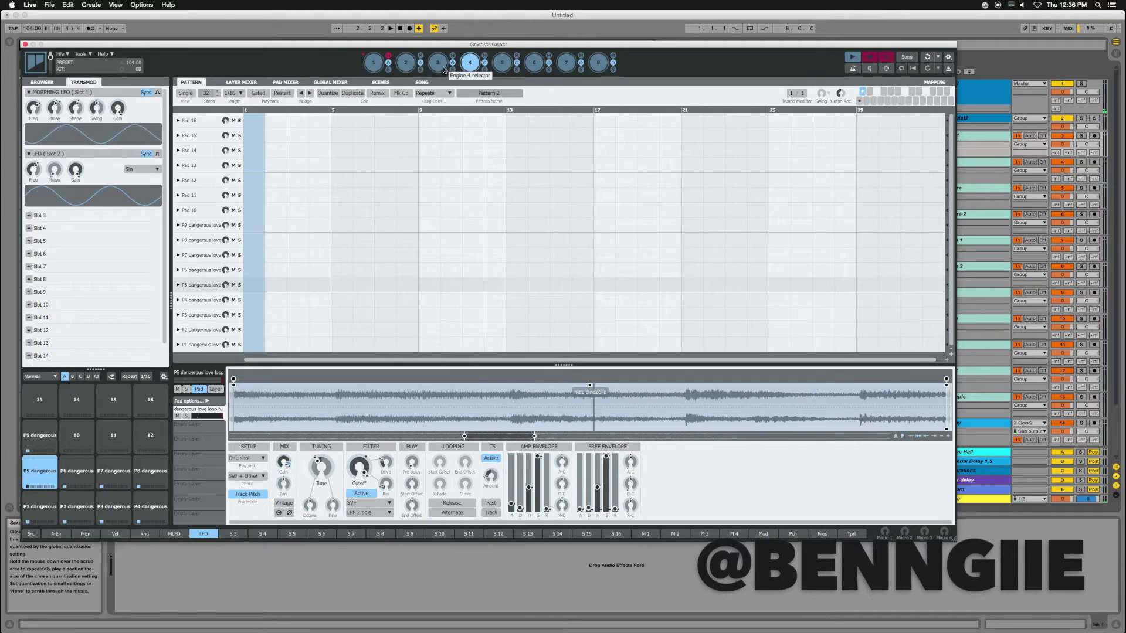
click(438, 62)
click(405, 62)
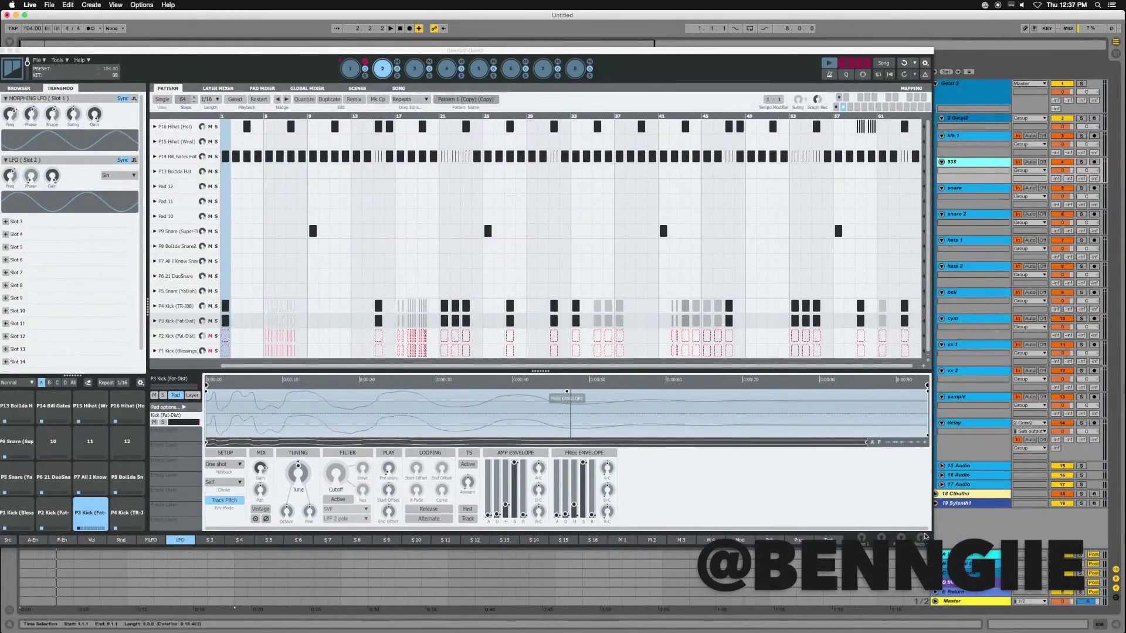
drag(925, 536, 747, 337)
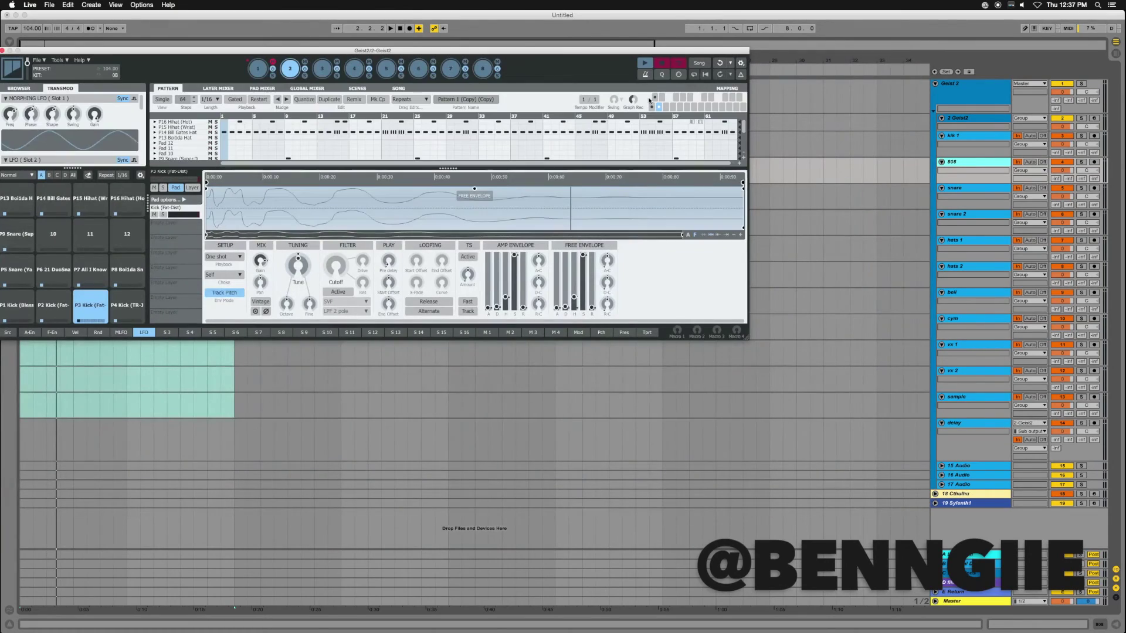
drag(656, 52, 708, 74)
drag(802, 360, 865, 502)
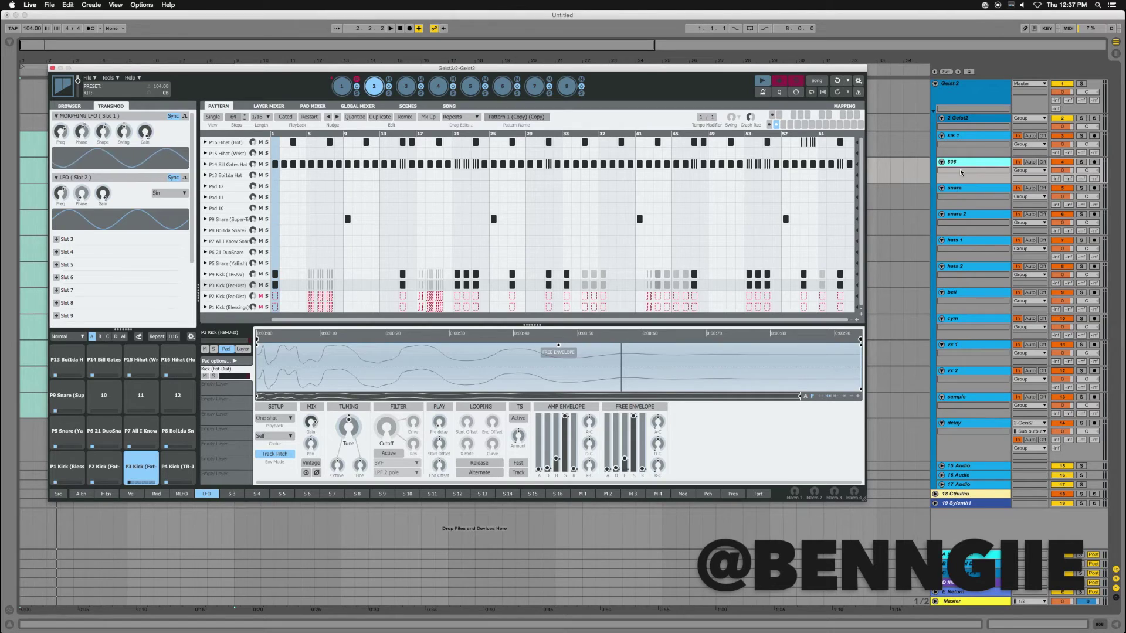
Audition the beat in the arrangement and arm the tracks from kik 1 through delay for recording
key(space)
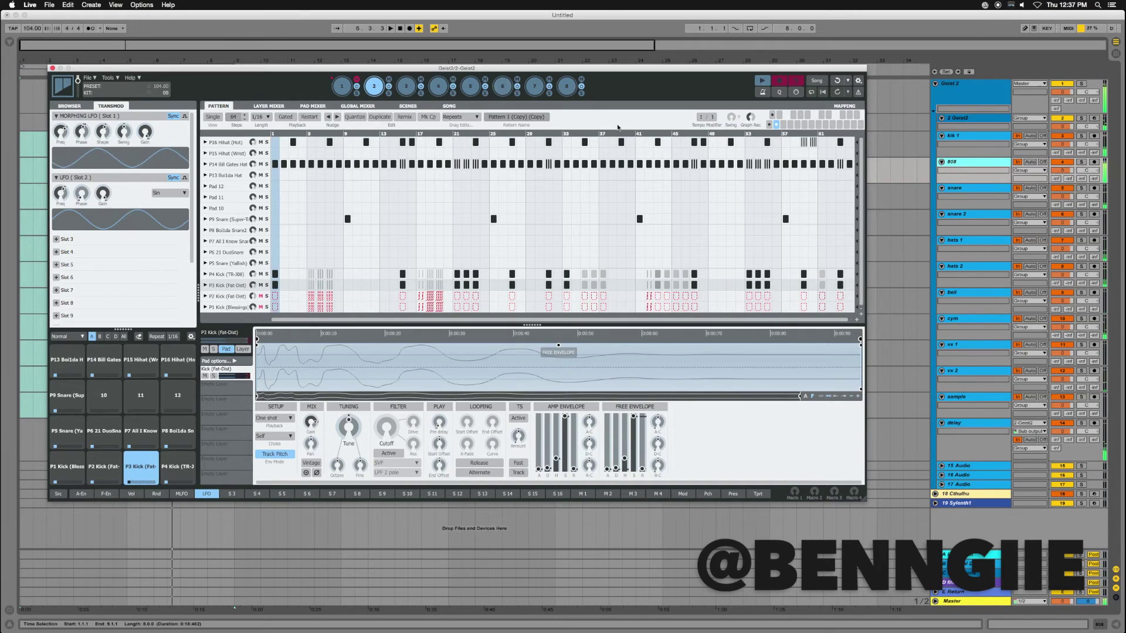
click(967, 136)
shift+click(969, 425)
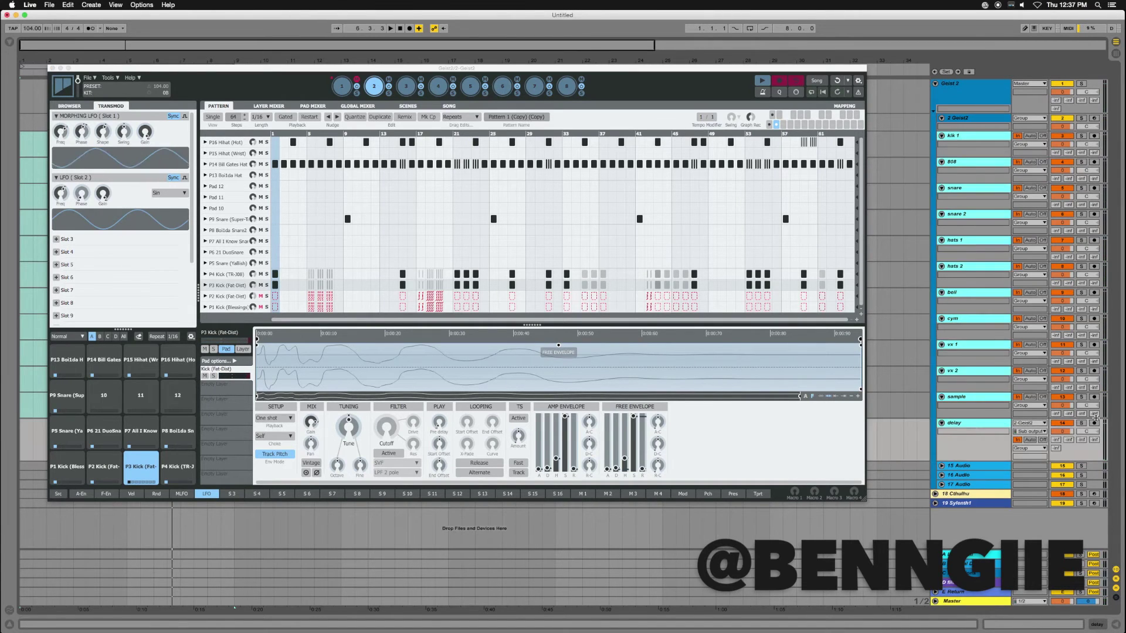
click(1093, 423)
click(987, 425)
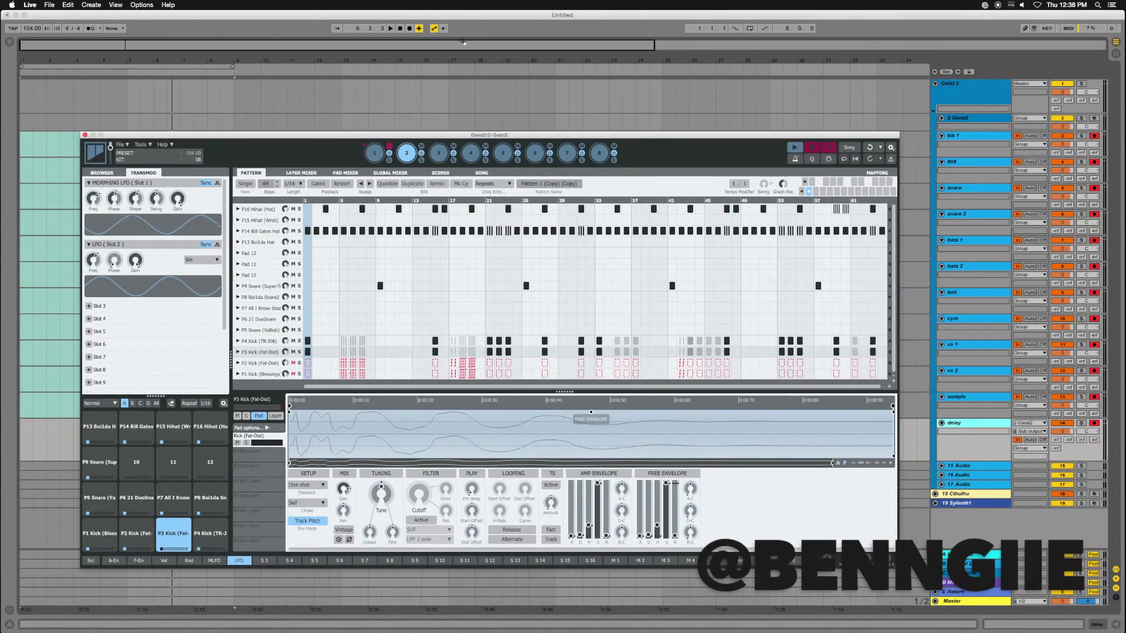
click(409, 29)
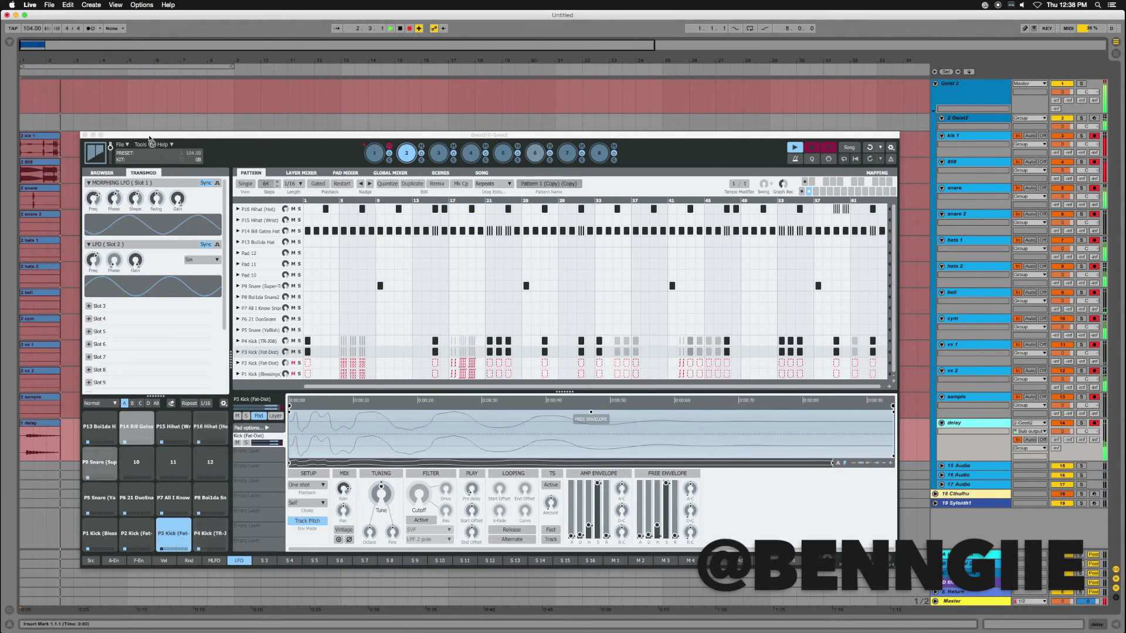
drag(139, 136, 158, 83)
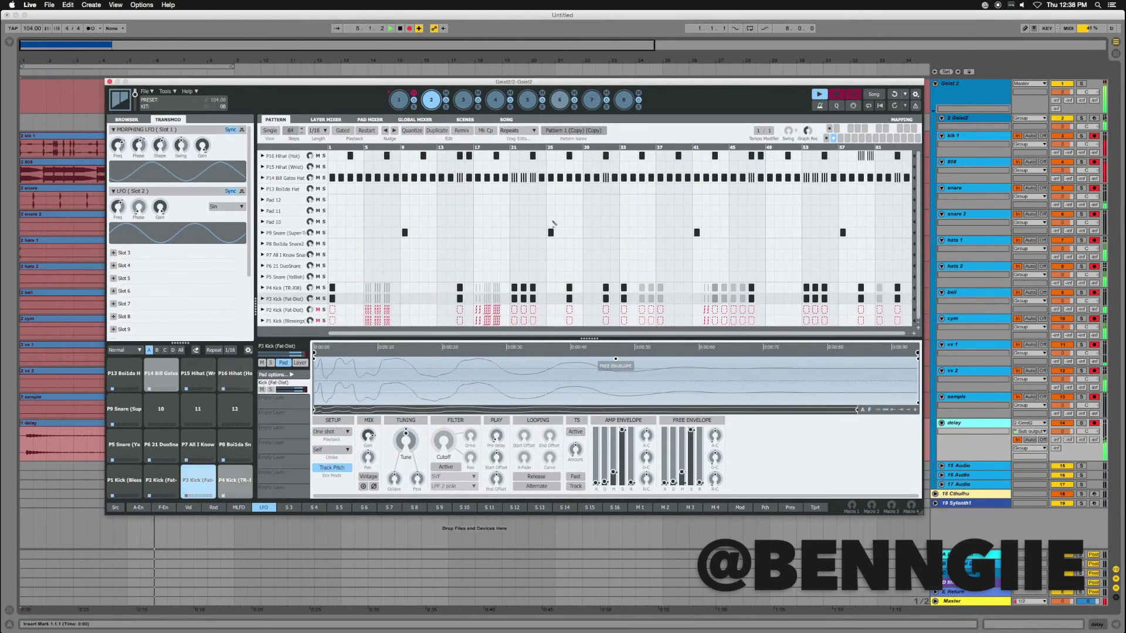
key(super+z)
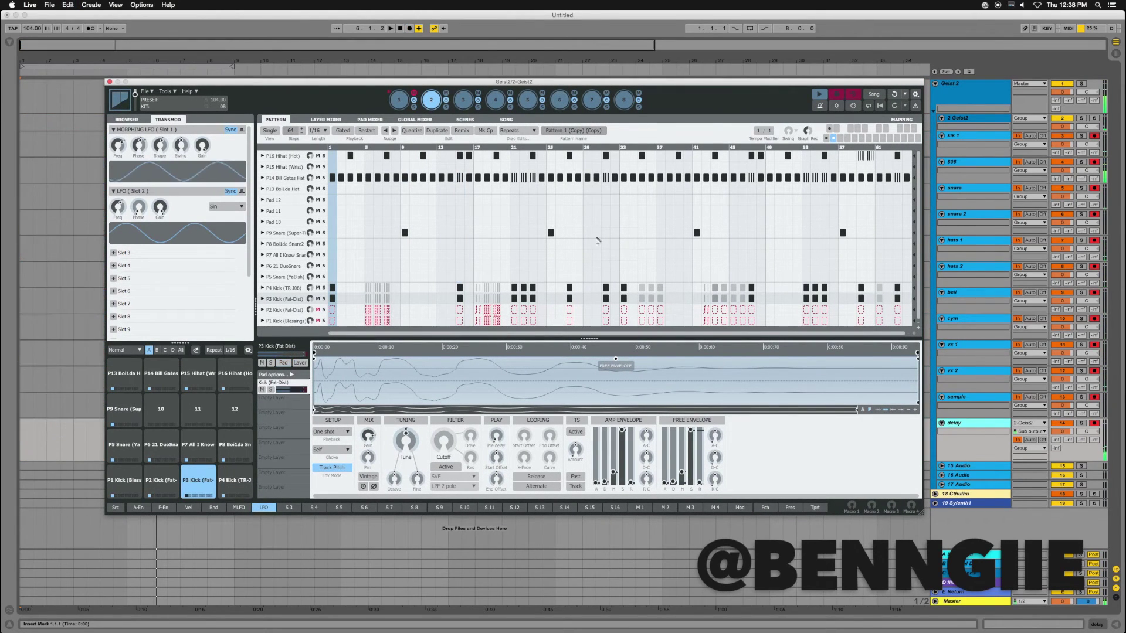
Mute Engine 6, use Engine 1's melody pattern instead, and record the Geist2 outputs onto the armed tracks for just over eight bars
click(560, 100)
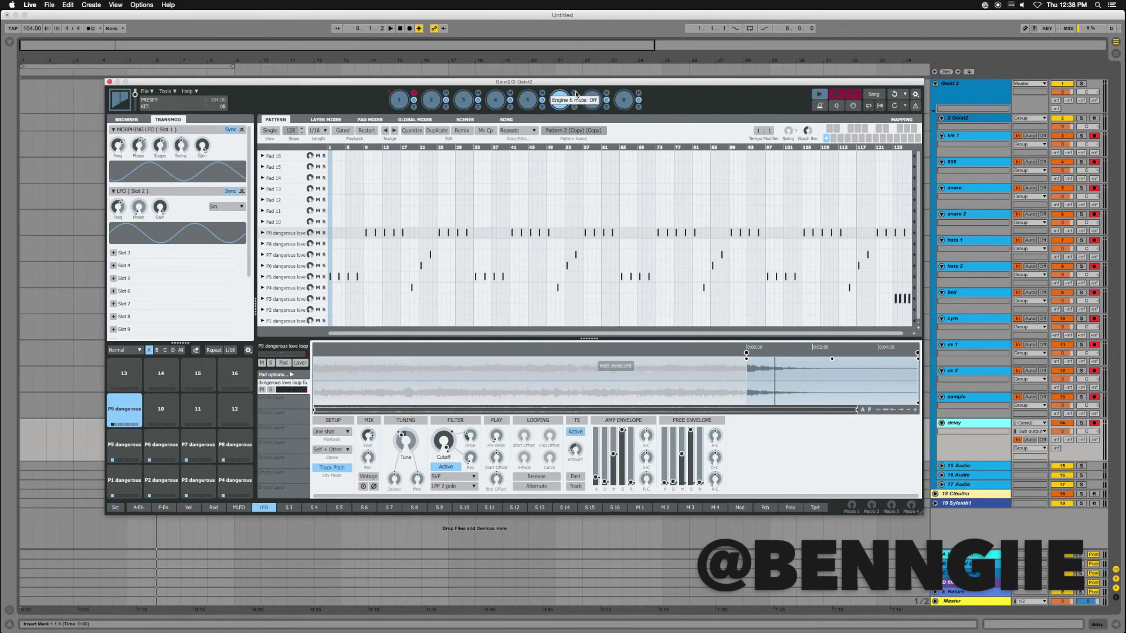
click(401, 101)
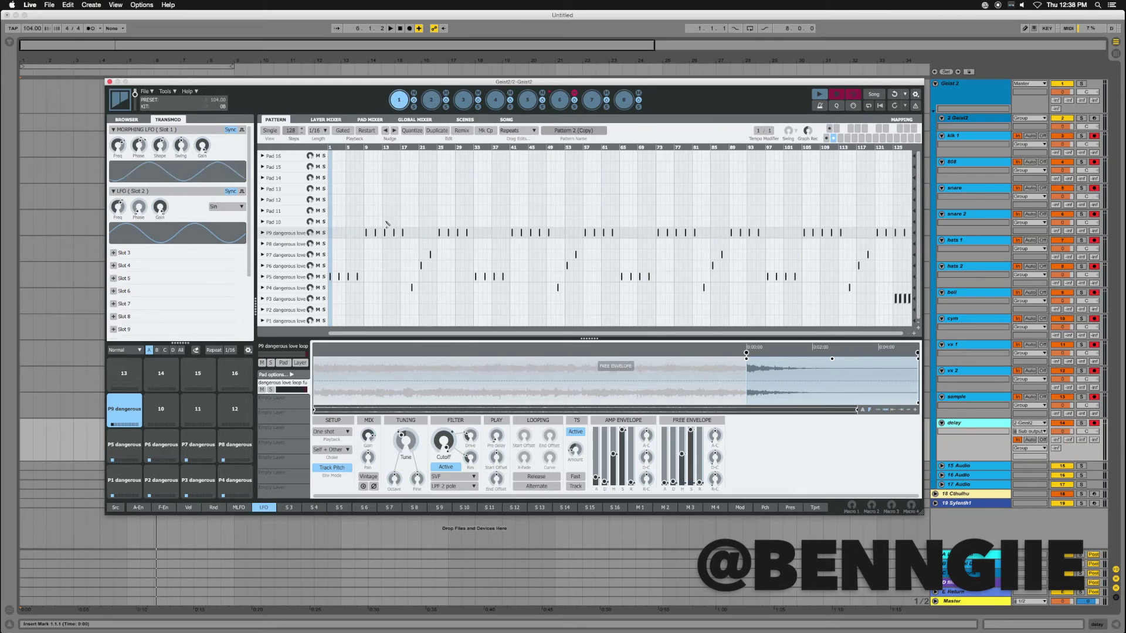
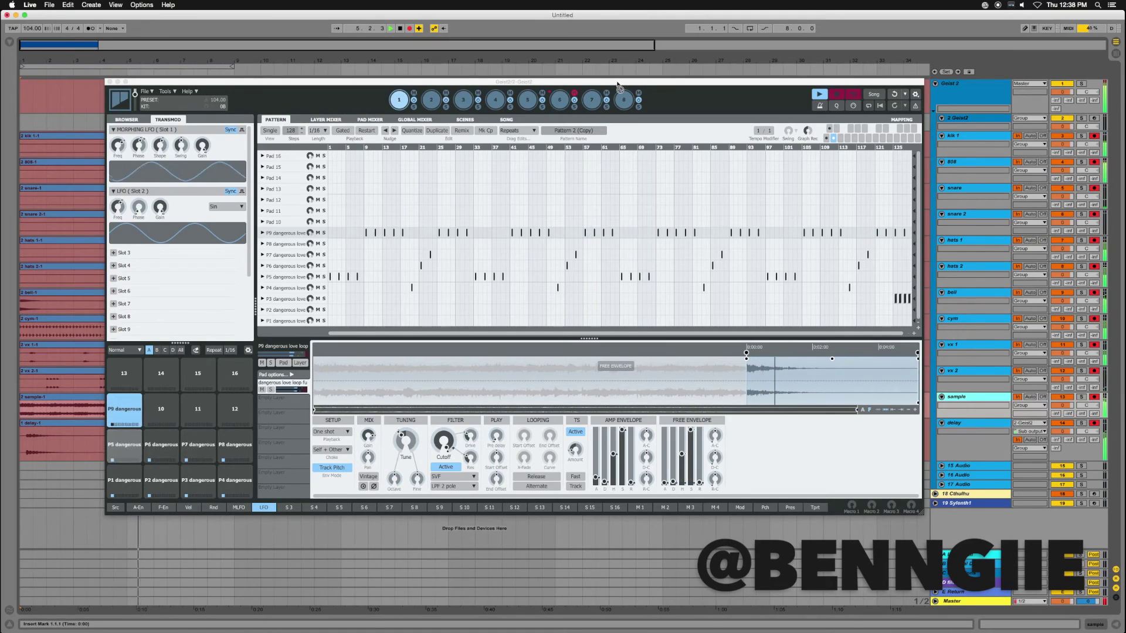
drag(619, 87, 633, 204)
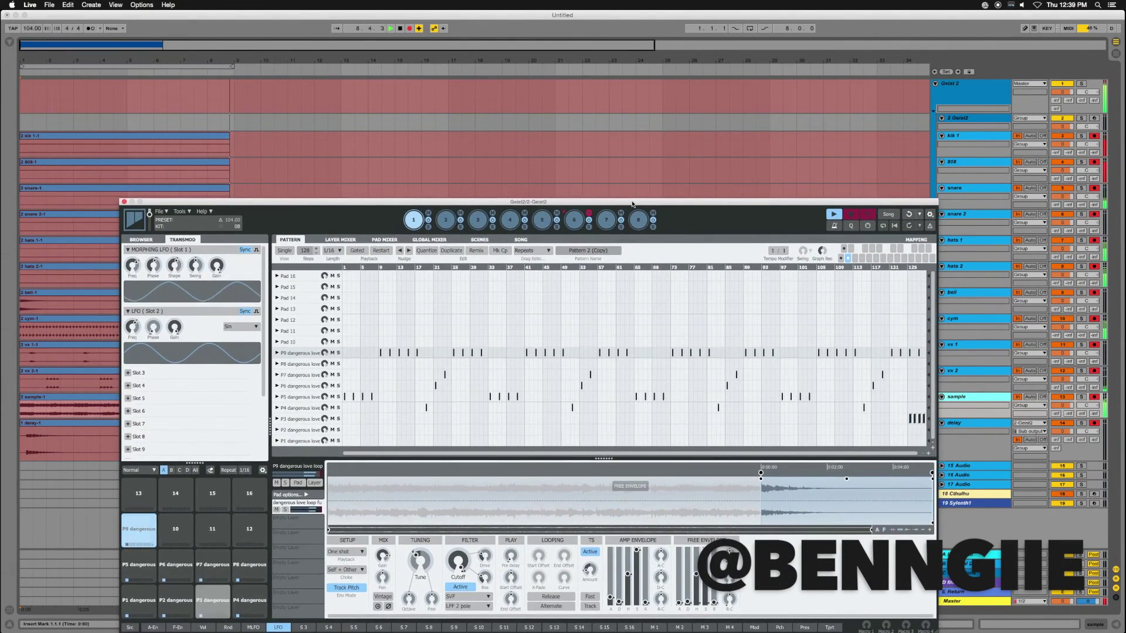
key(space)
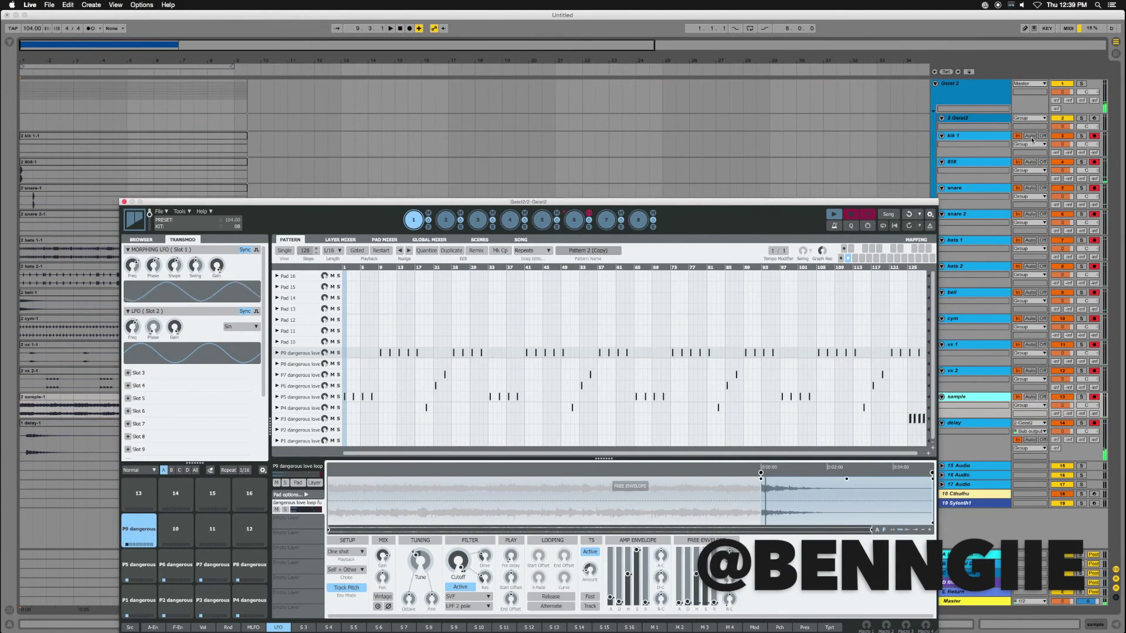
Close the Geist2 window, set the tracks from kik 1 through delay to Auto monitoring and disarm them
drag(583, 202, 581, 50)
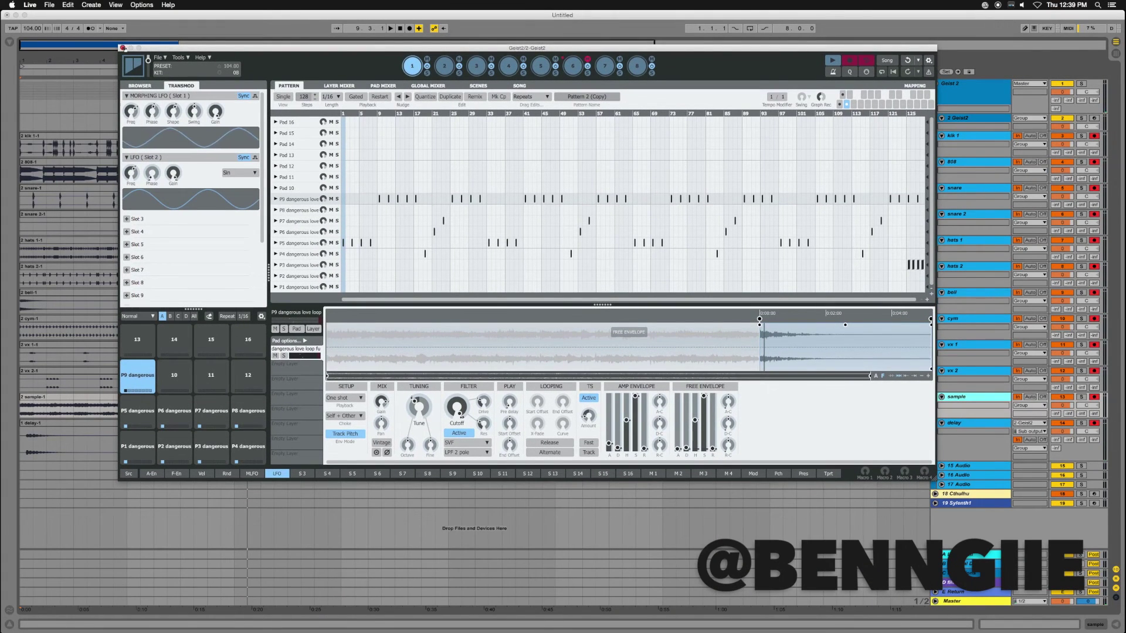
click(122, 47)
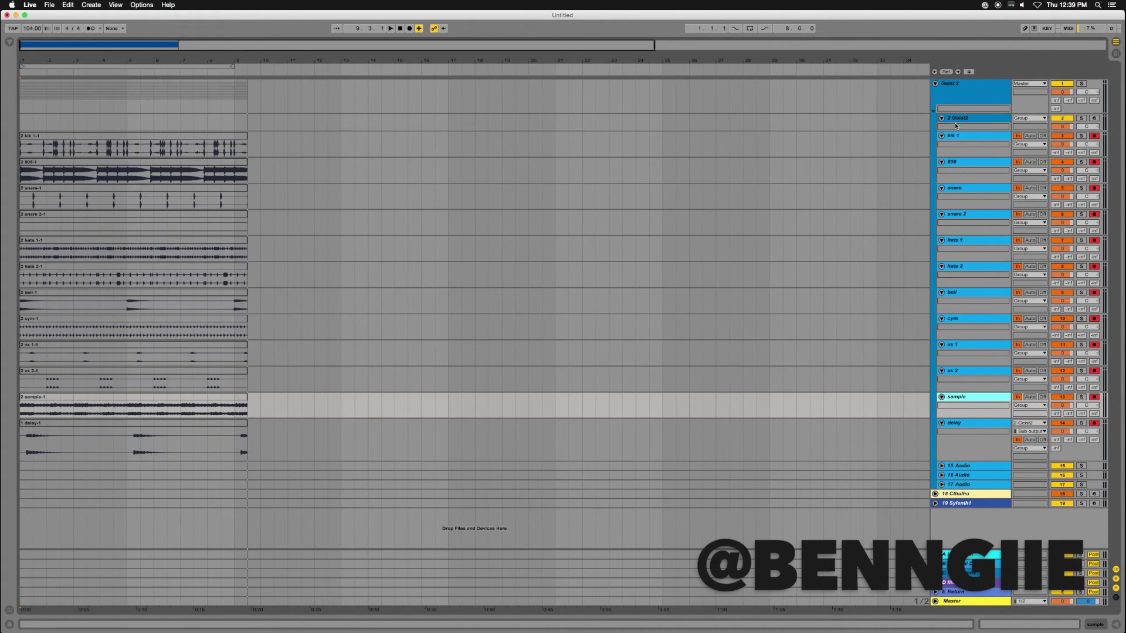
click(962, 138)
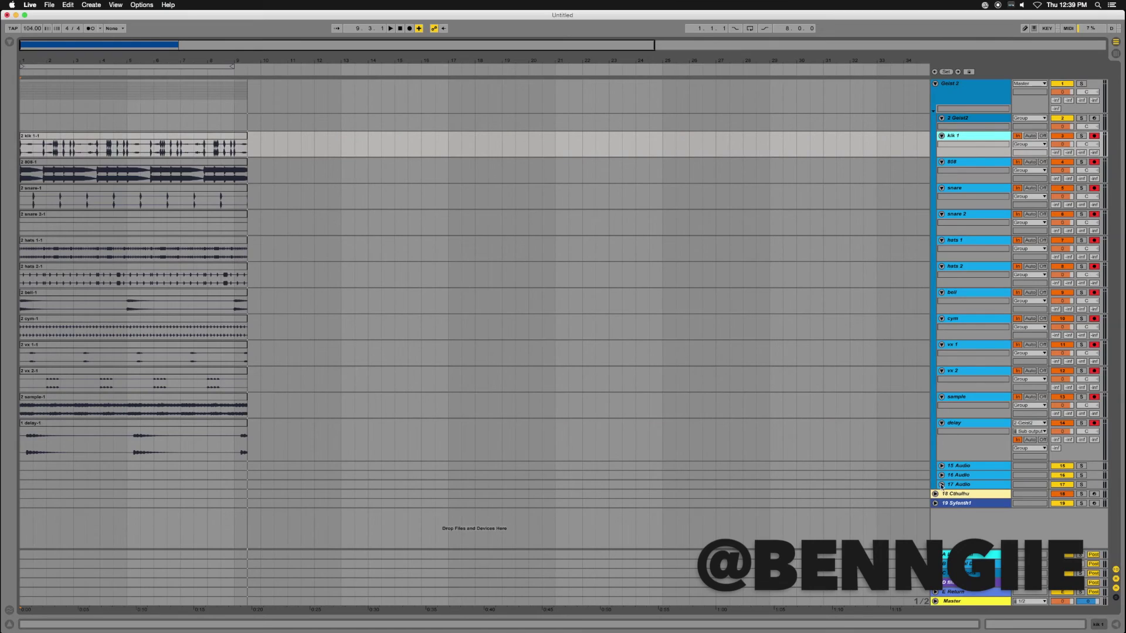
click(963, 428)
click(1017, 439)
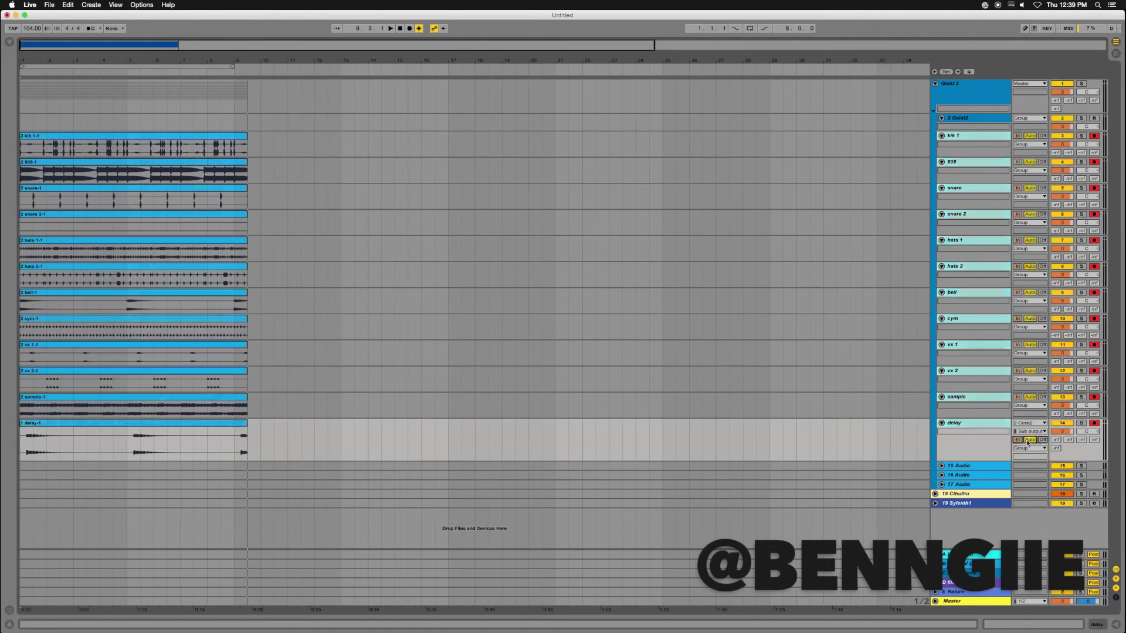
click(1093, 423)
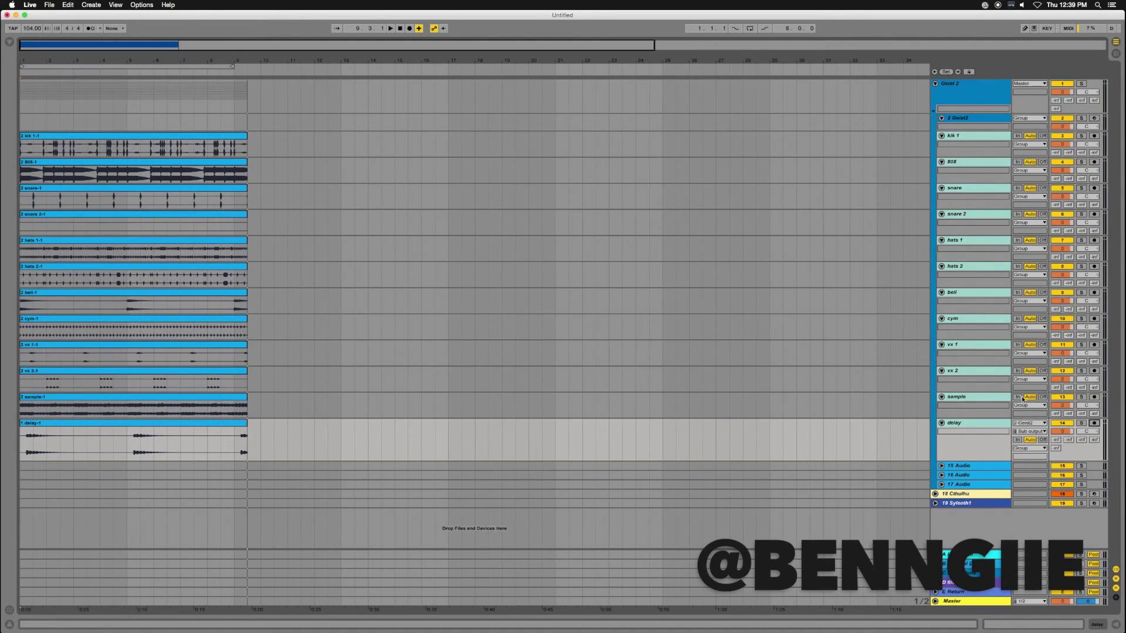
Show the device on the 2 Geist2 track and play back the recorded clips
click(962, 120)
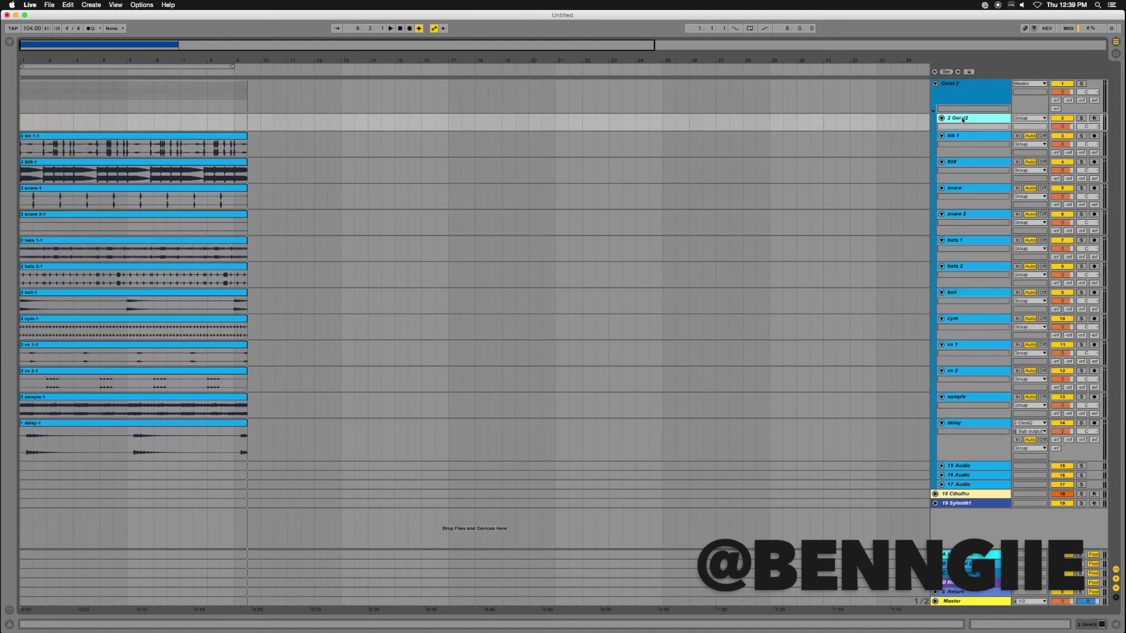
click(1086, 623)
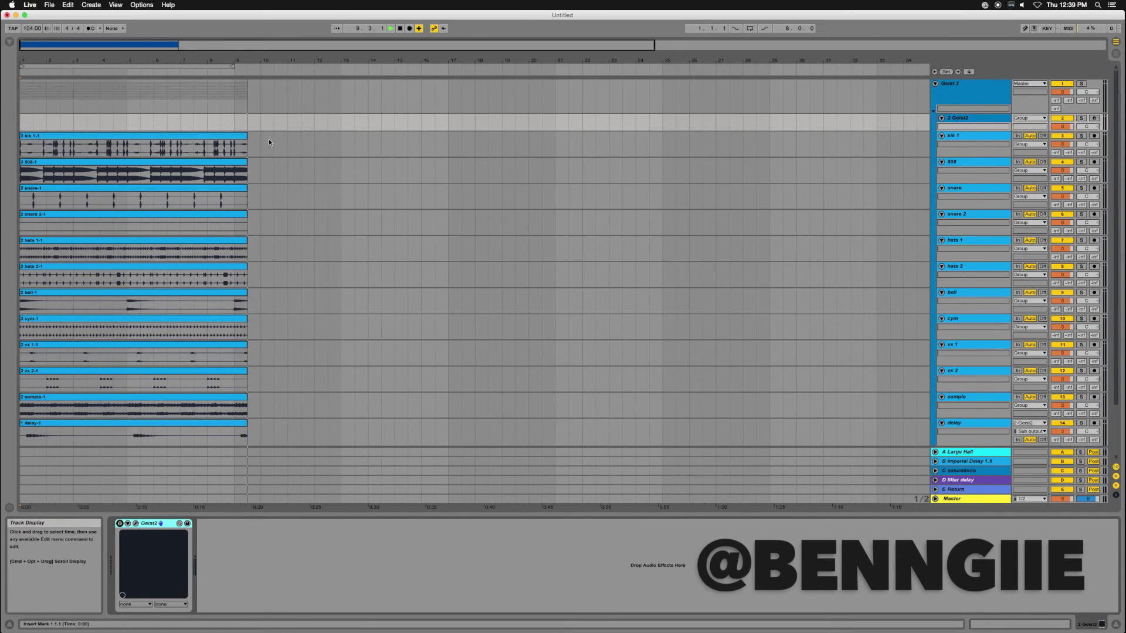
key(space)
Trim the excess from all recorded clips so they end at bar 9, and select the sample clip
drag(270, 138, 237, 421)
click(237, 421)
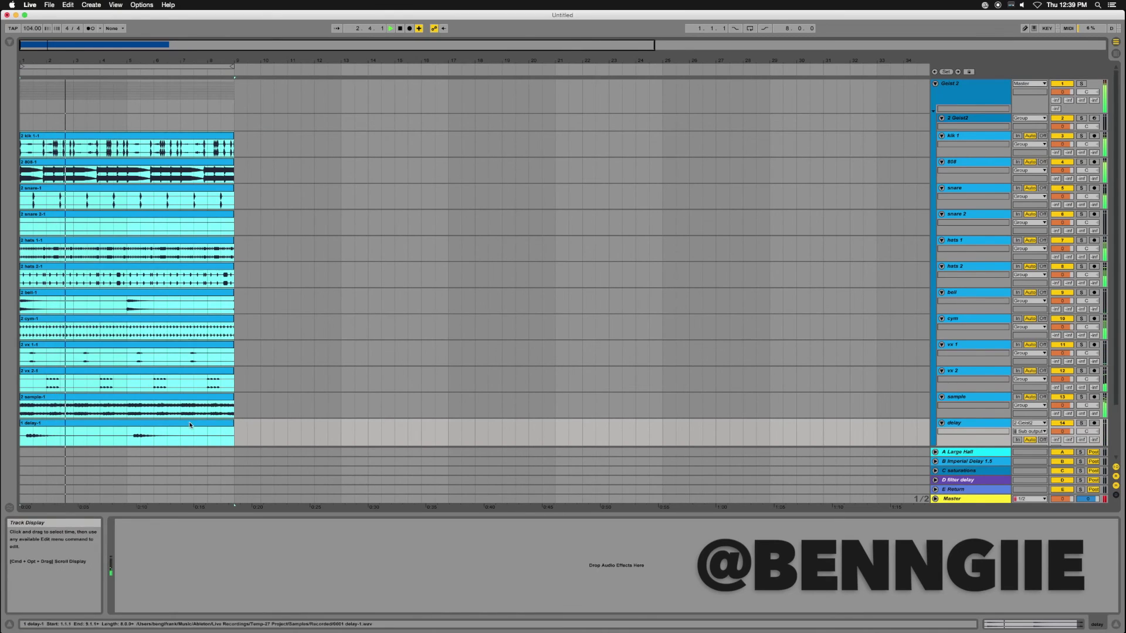
click(149, 395)
mouse_move(137, 401)
mouse_down()
mouse_move(354, 402)
mouse_move(116, 399)
mouse_up()
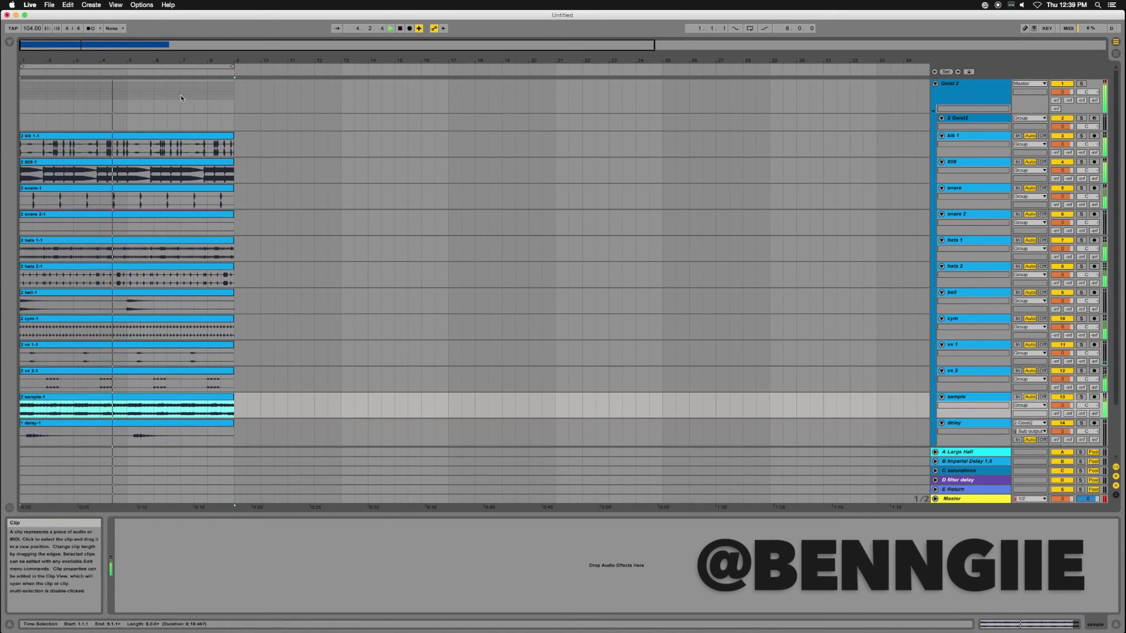
Duplicate the eight-bar section and deactivate the first section's clips on the tracks from kik 1 through vx 2
click(162, 65)
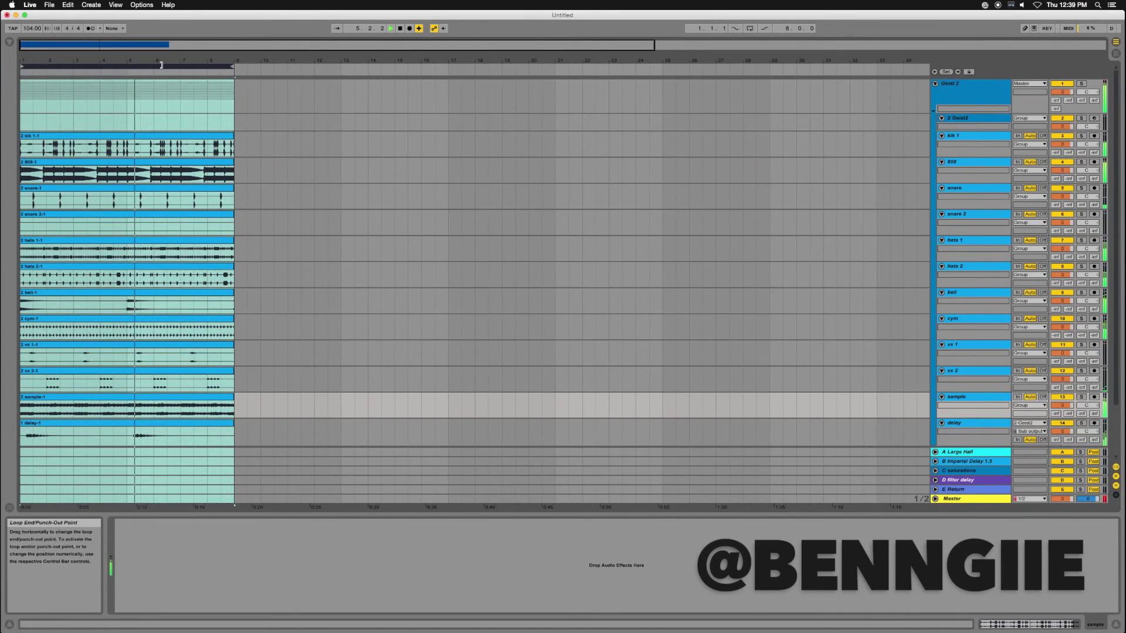
key(super+d)
click(176, 146)
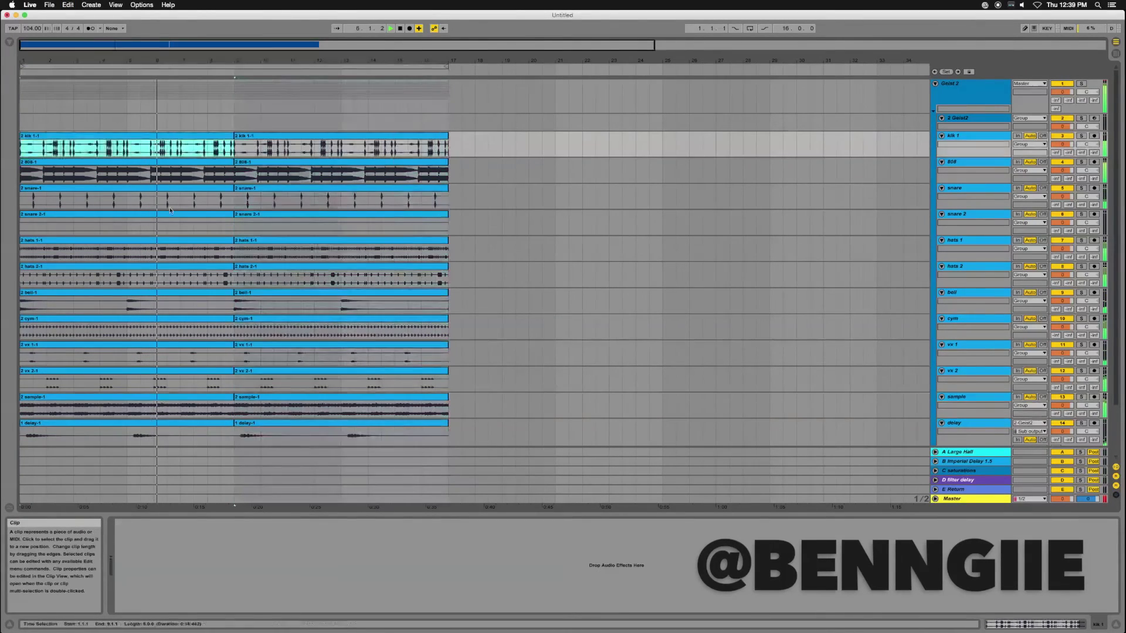
shift+click(185, 379)
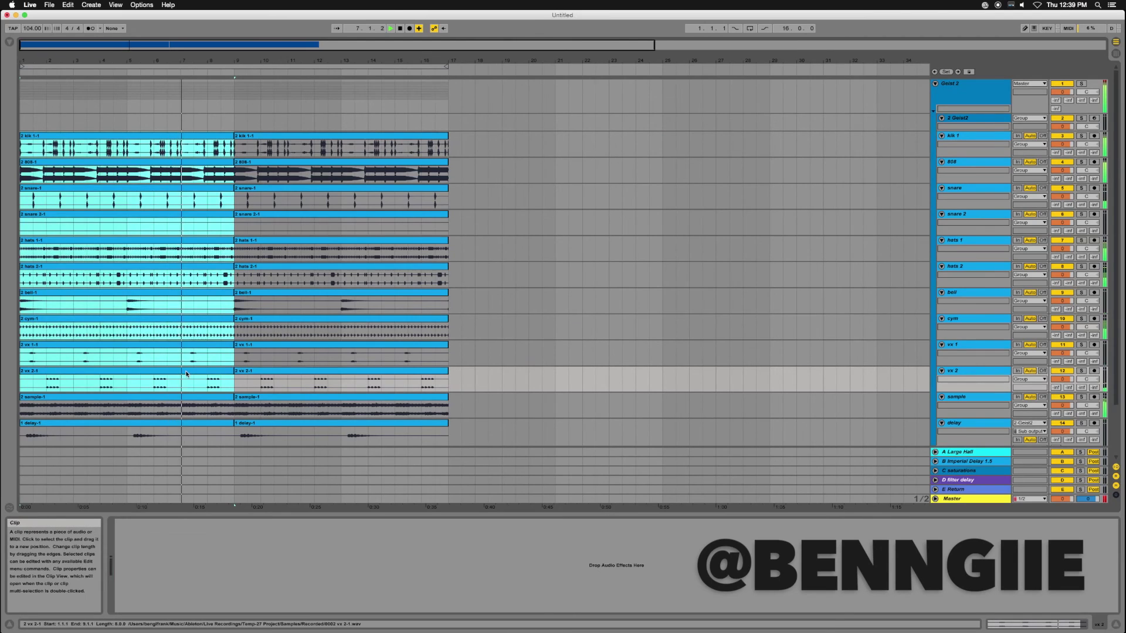
key(0)
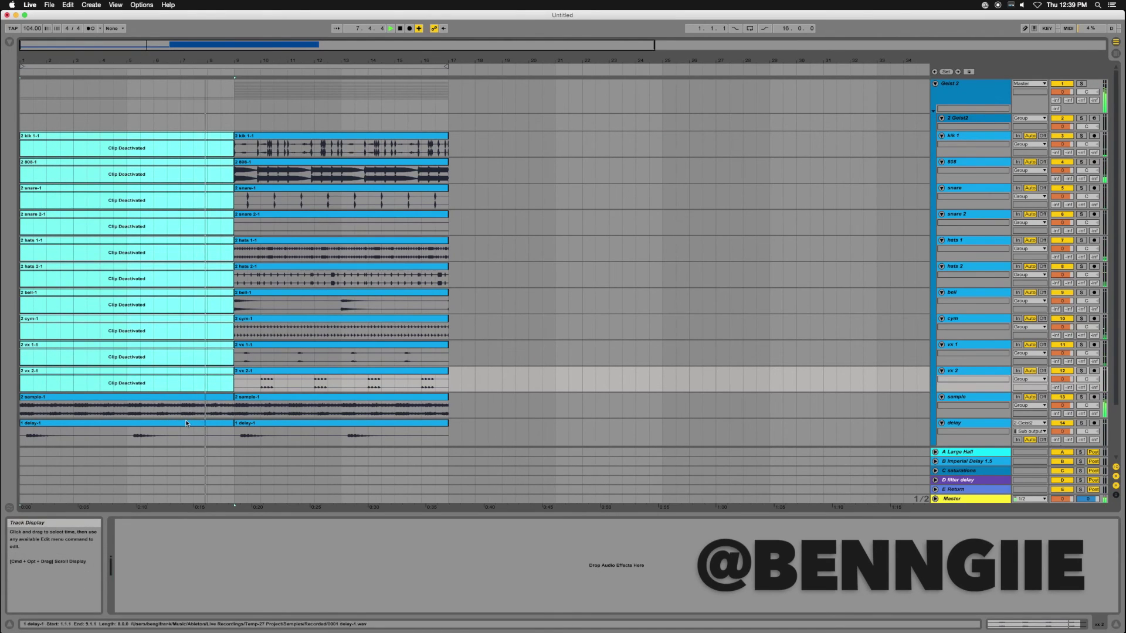
Loop the second section from bar 9 to bar 17 and select the 2 Geist2 track
drag(21, 66, 236, 66)
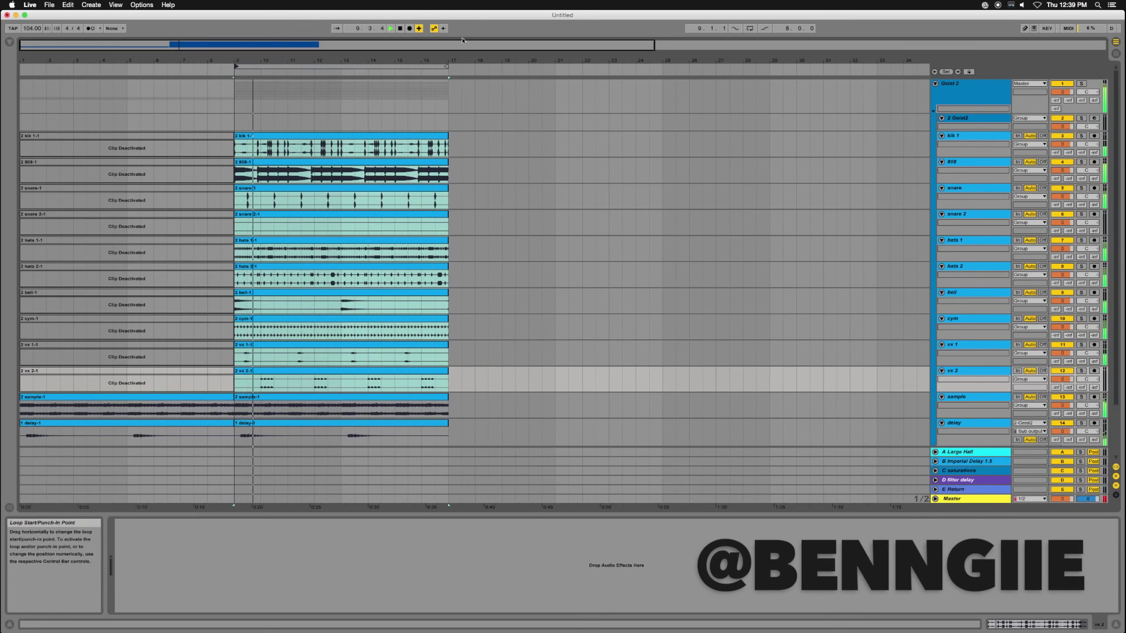
click(749, 29)
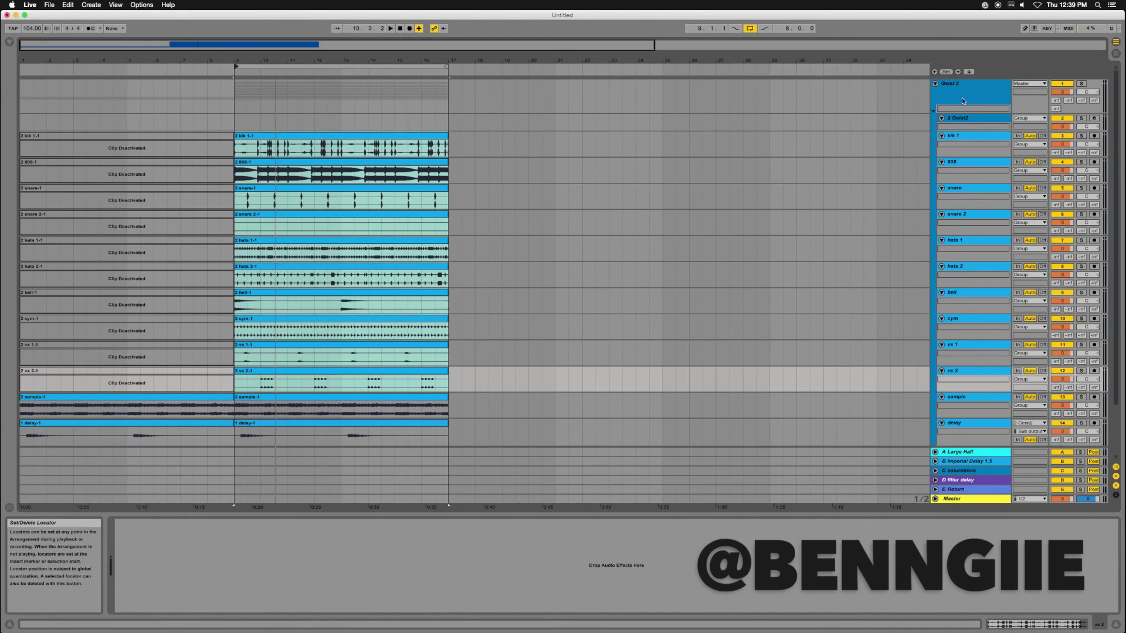
click(963, 118)
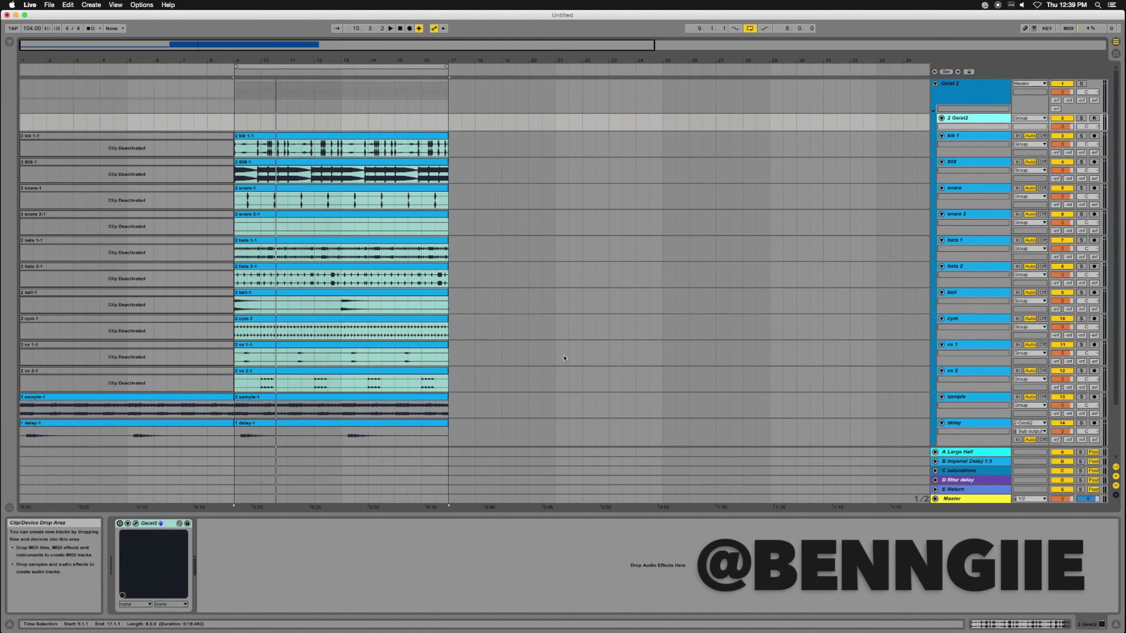